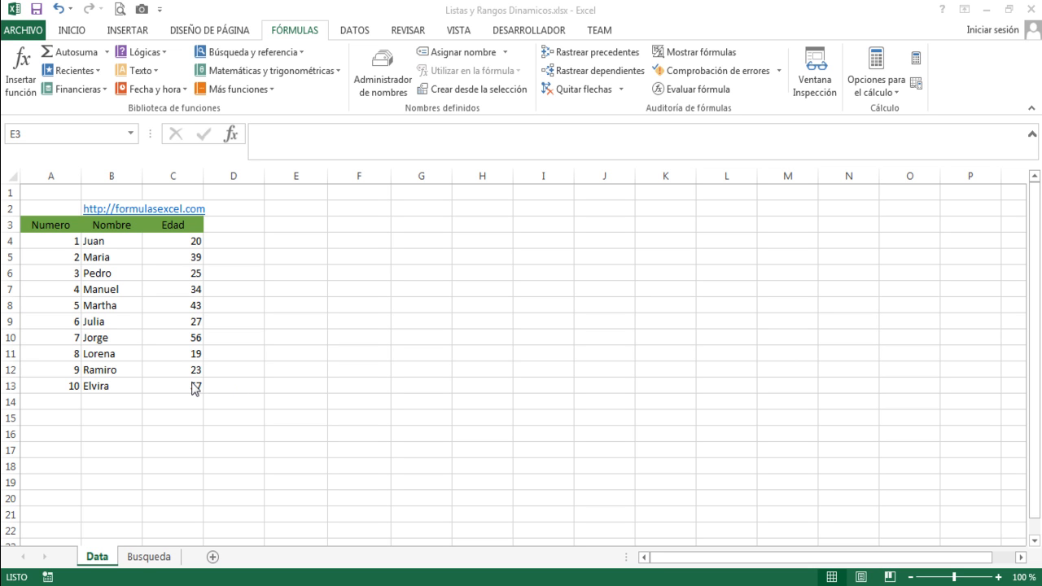
Examine the empty row 14 below the table on the Data sheet and the empty search cells B4 and C4 on the Busqueda sheet.
left_click(75, 401)
left_click(105, 402)
left_click(157, 403)
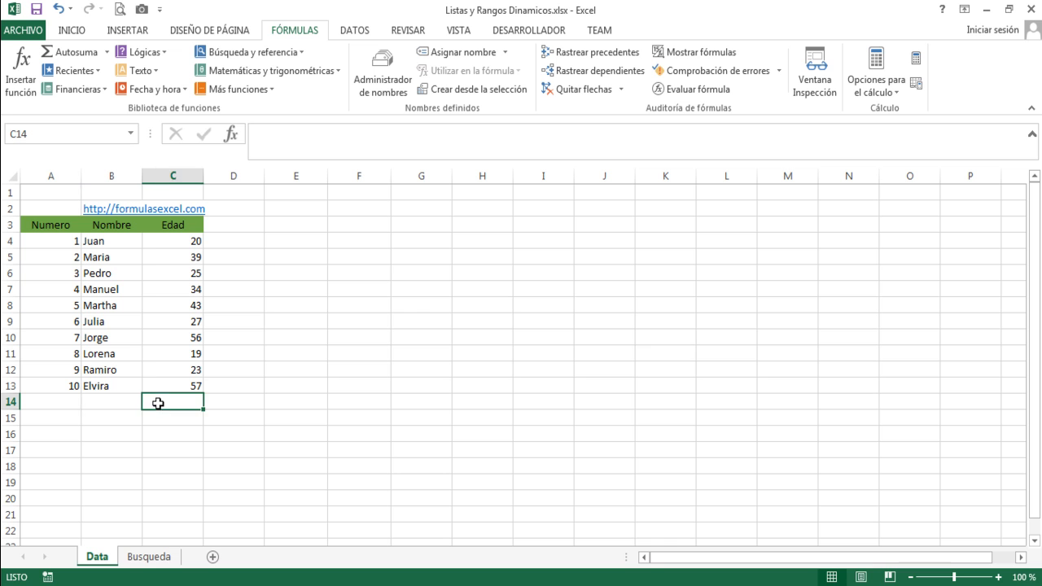
left_click(68, 399)
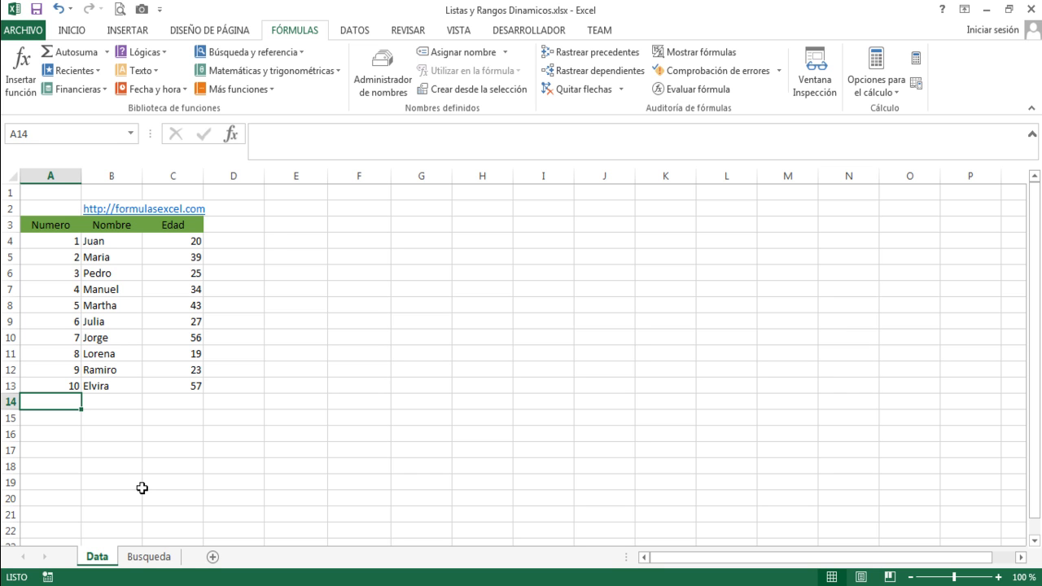
left_click(147, 558)
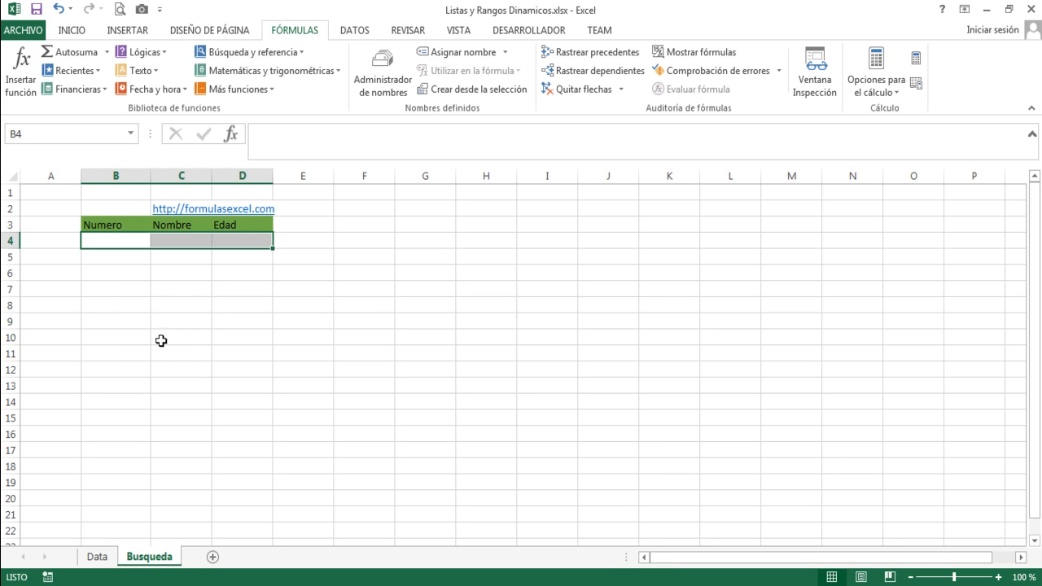
left_click(125, 236)
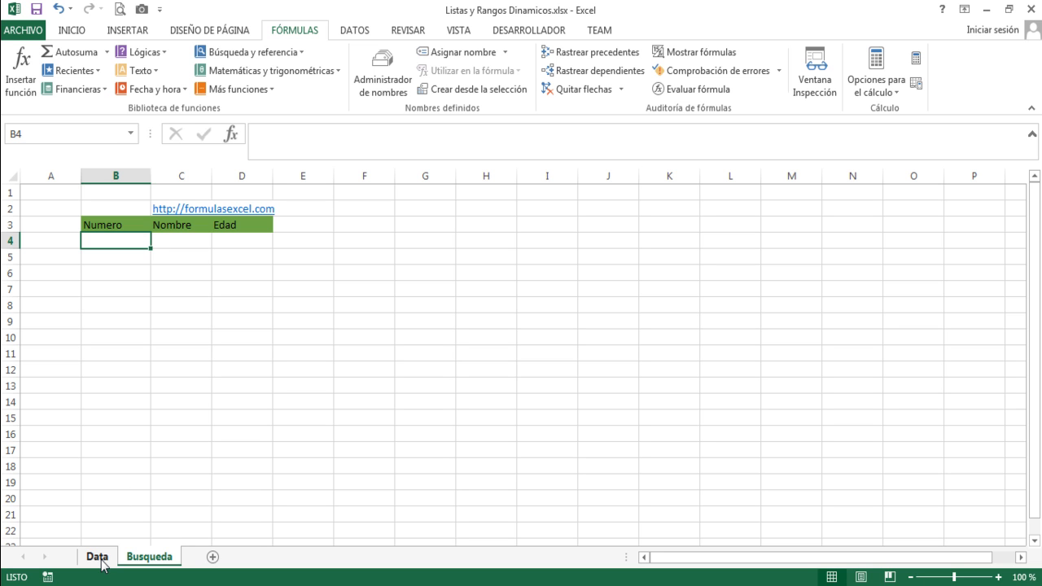
left_click(169, 238)
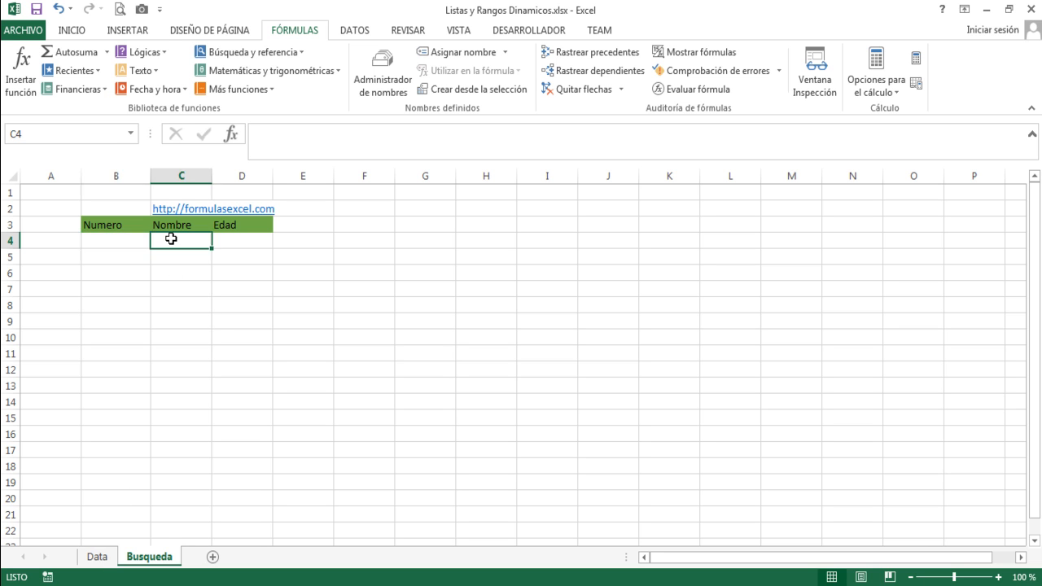
Return to the Data sheet and examine the record range A4:C13 along with the empty rows beneath it down to row 18.
left_click(96, 557)
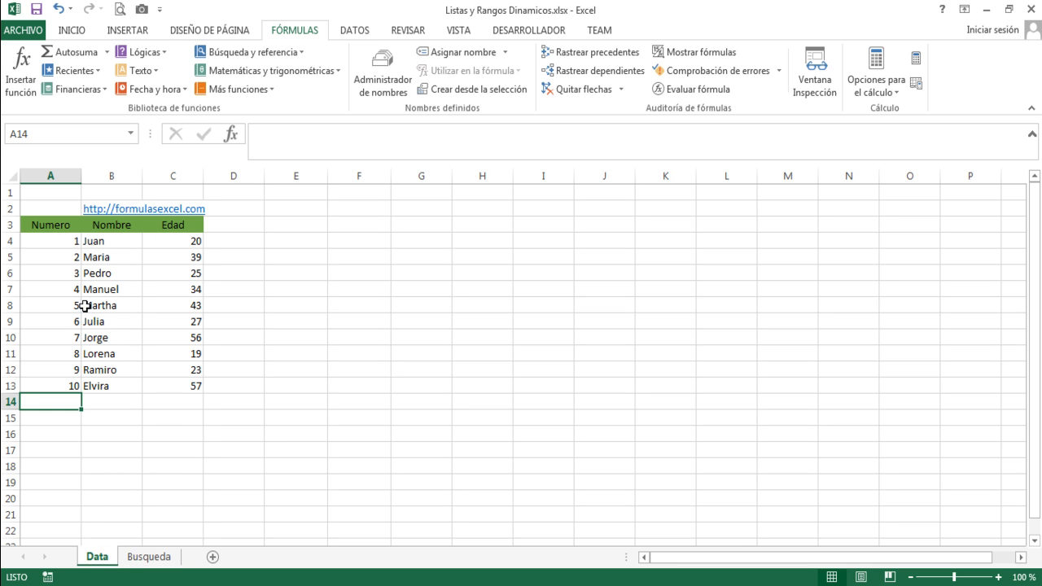
left_click_drag(52, 239, 193, 384)
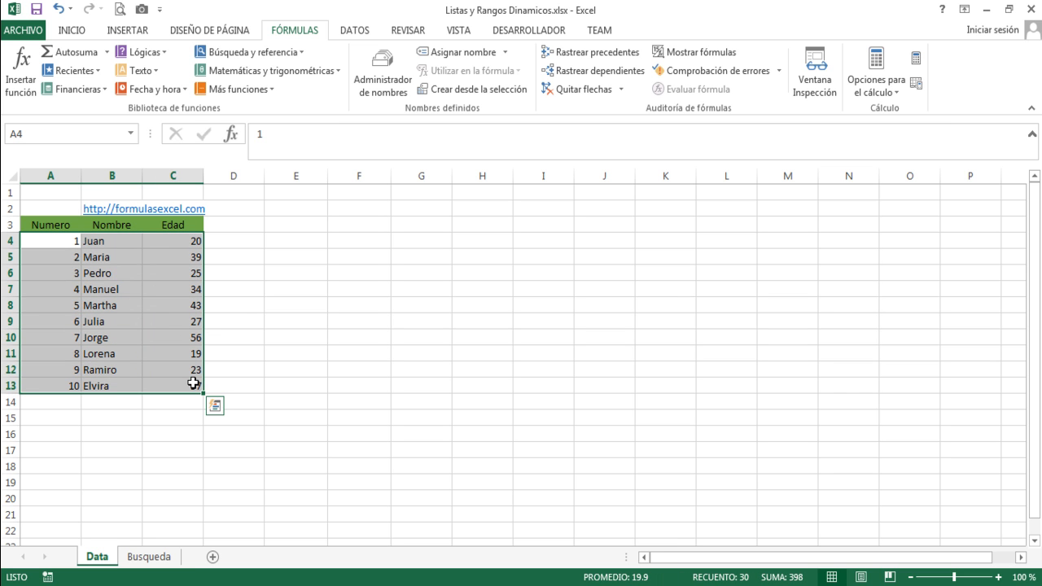
left_click(46, 402)
left_click(47, 415)
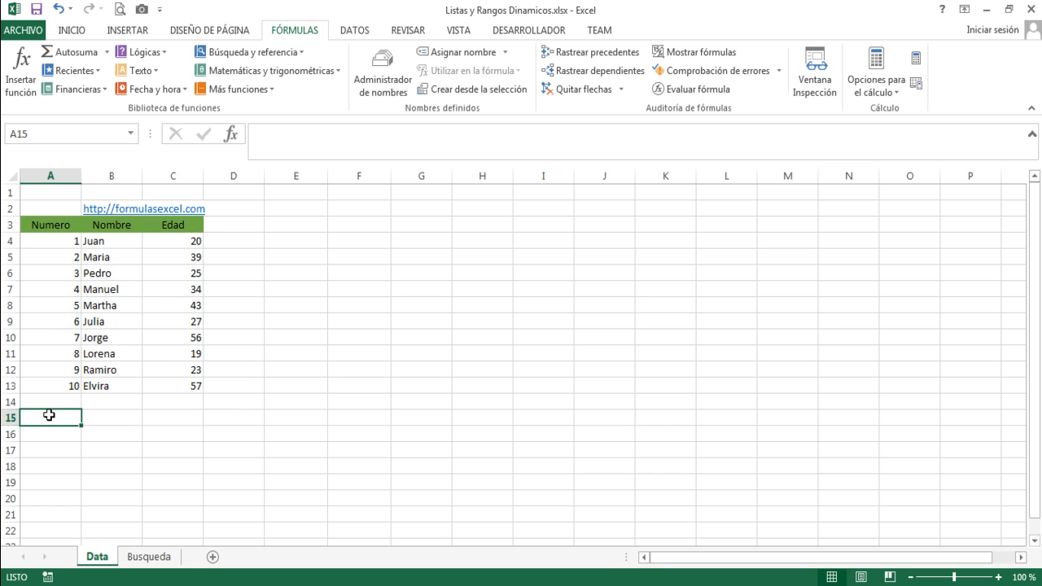
left_click_drag(48, 242, 166, 386)
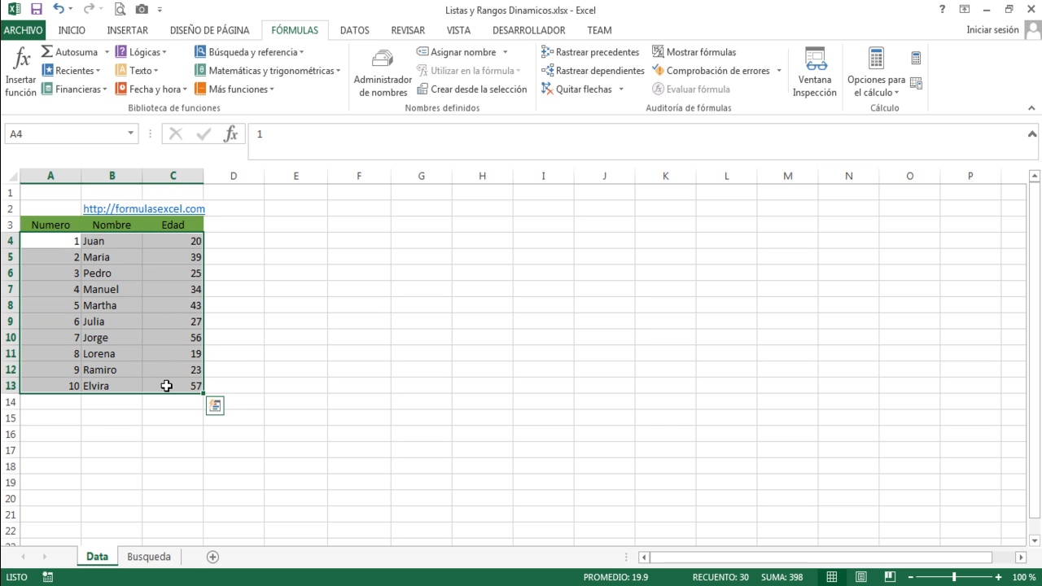
left_click(84, 290)
left_click_drag(58, 241, 159, 368)
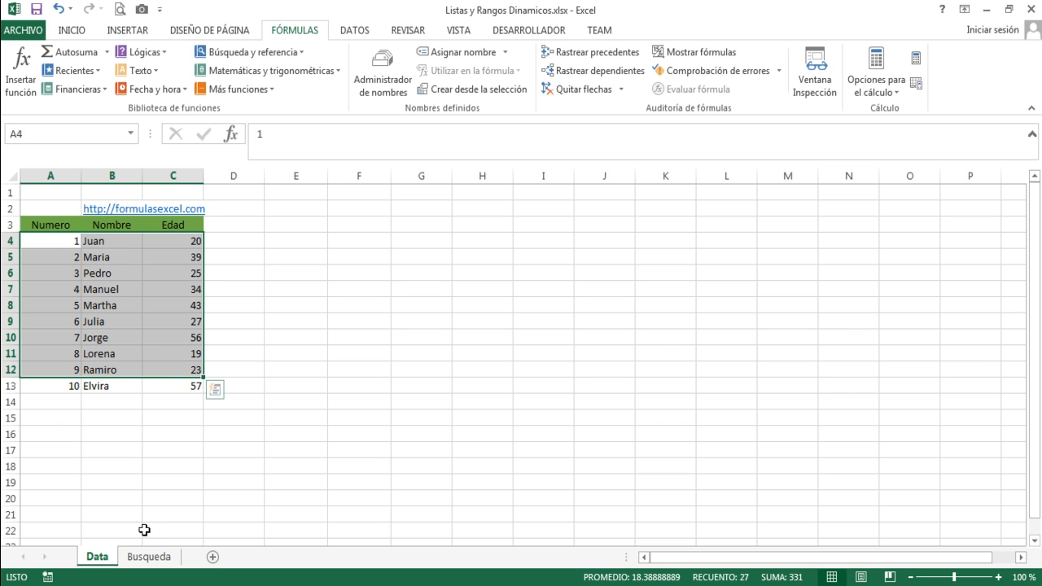
left_click(51, 257)
left_click_drag(51, 242, 167, 398)
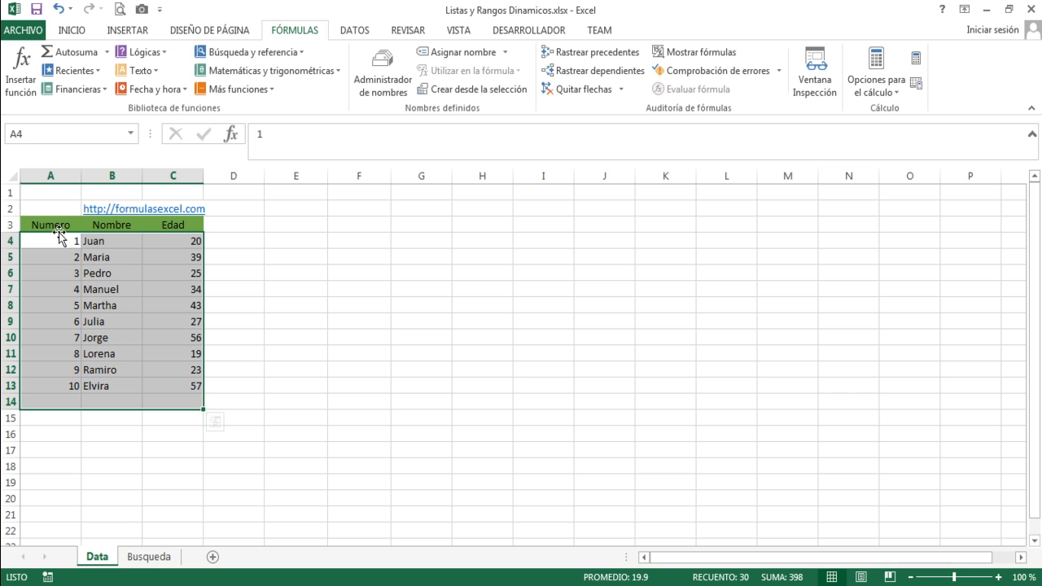
key("shift+Up")
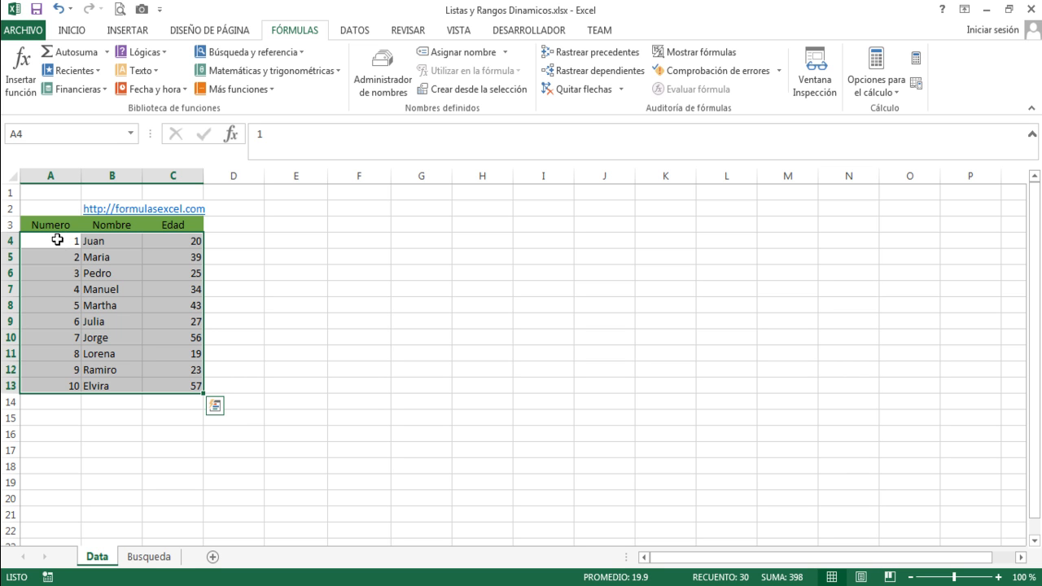
left_click_drag(57, 239, 158, 462)
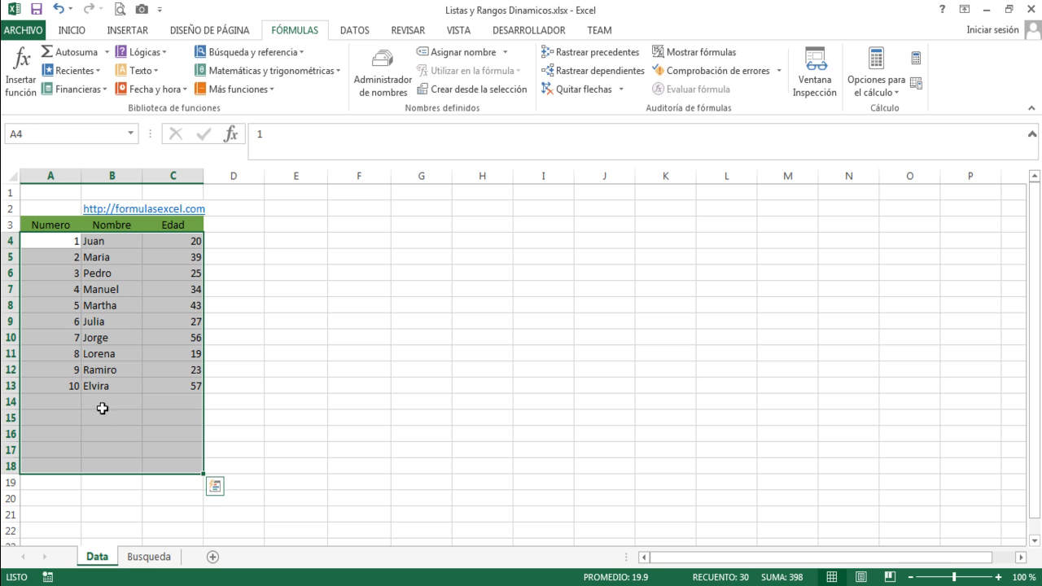
left_click(94, 402)
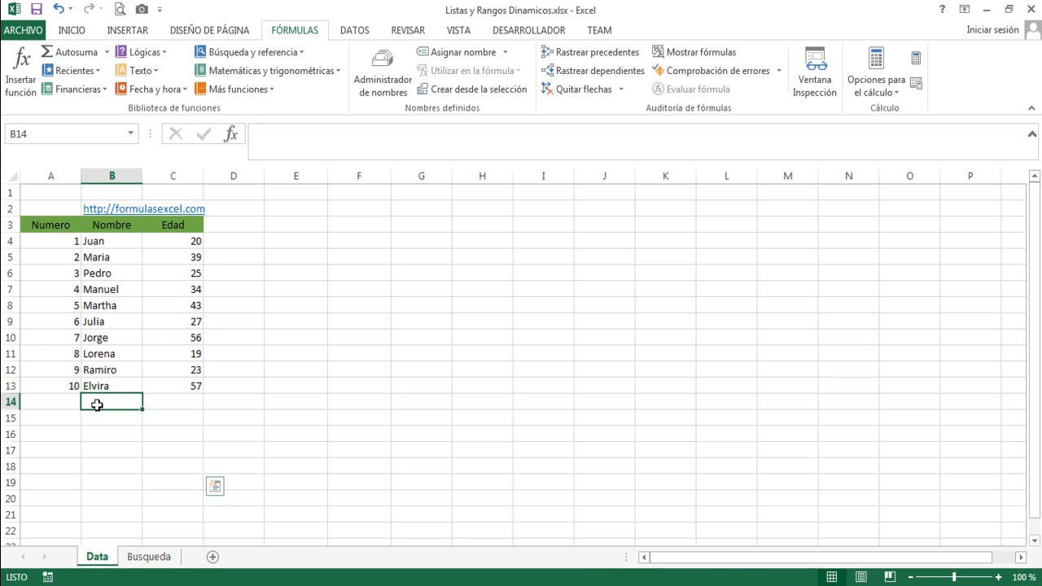
Compare the Numero, Nombre and Edad search cells on the Busqueda sheet with the first record on the Data sheet.
left_click(142, 557)
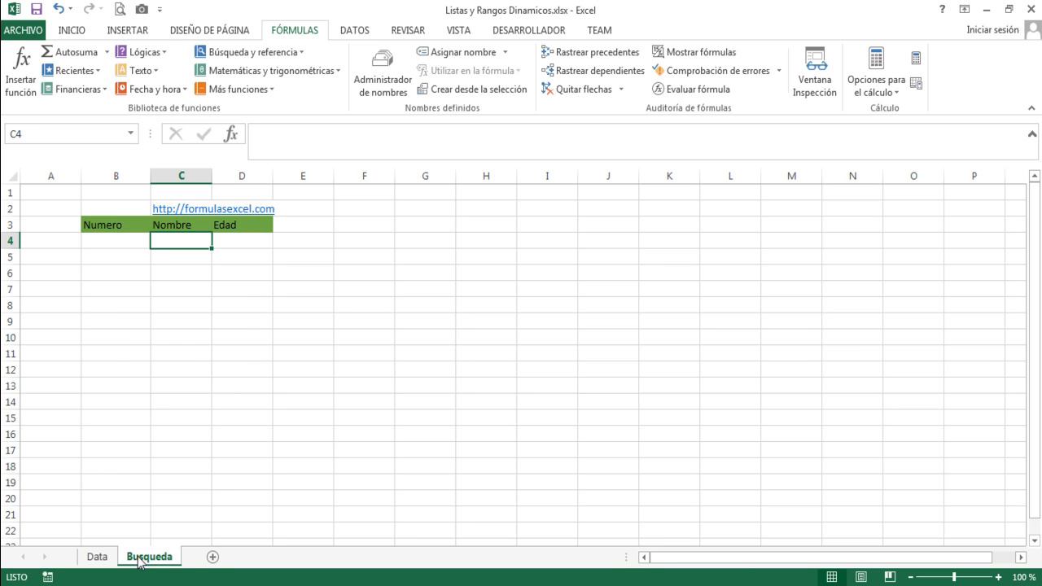
left_click(129, 239)
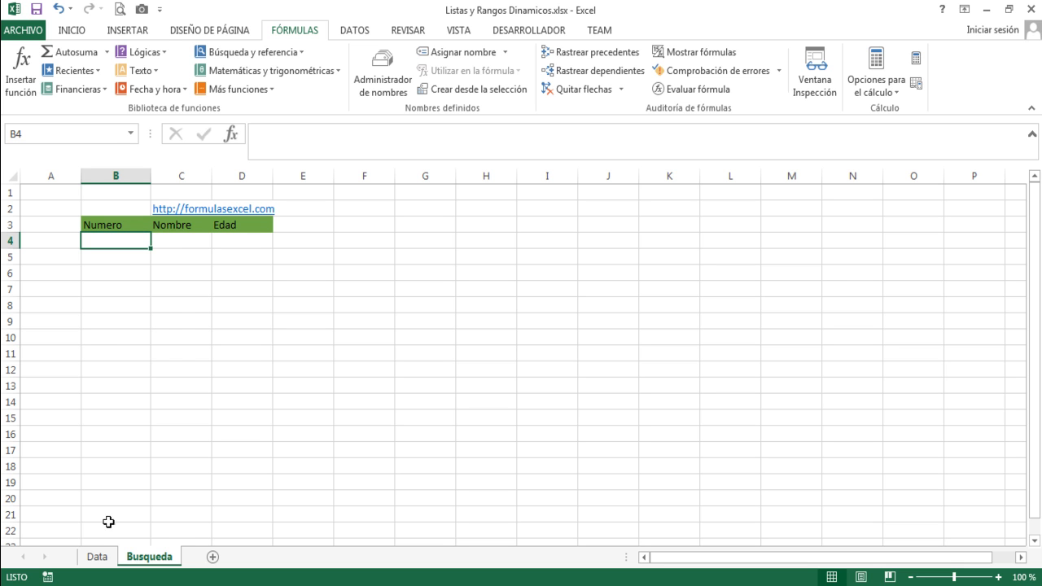
left_click(101, 560)
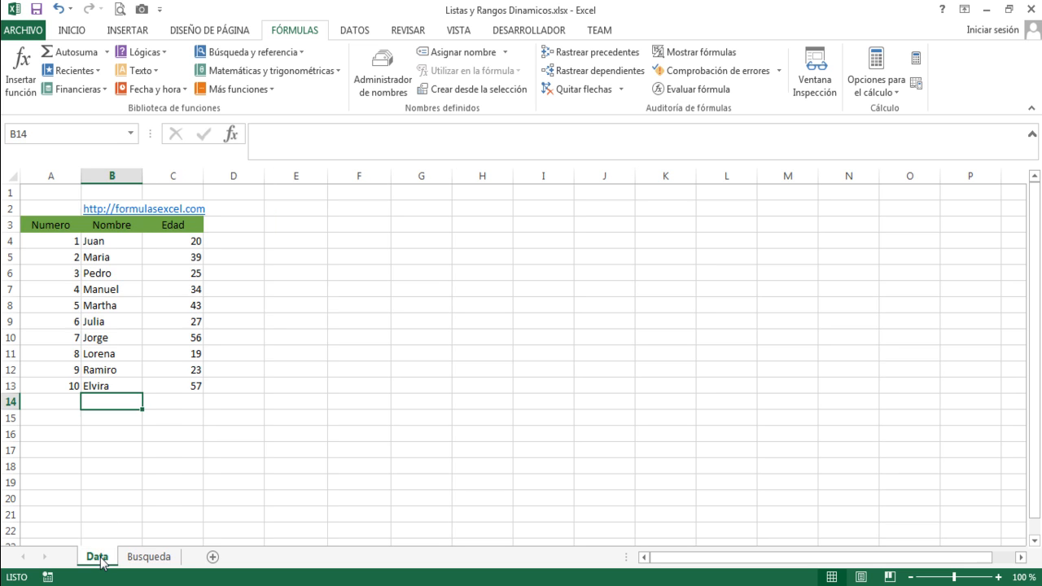
left_click(49, 241)
left_click(112, 236)
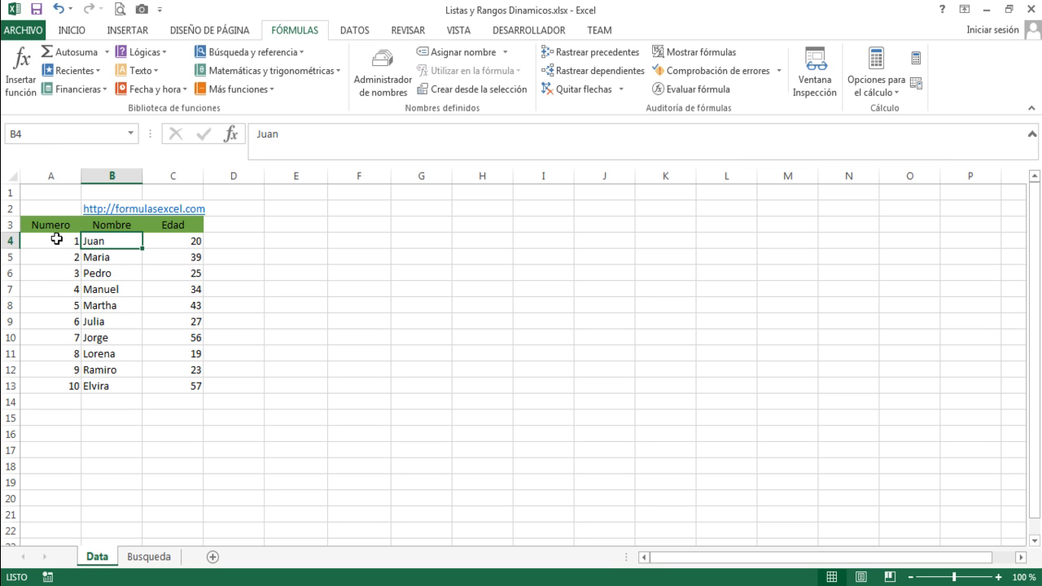
left_click(149, 556)
left_click(168, 239)
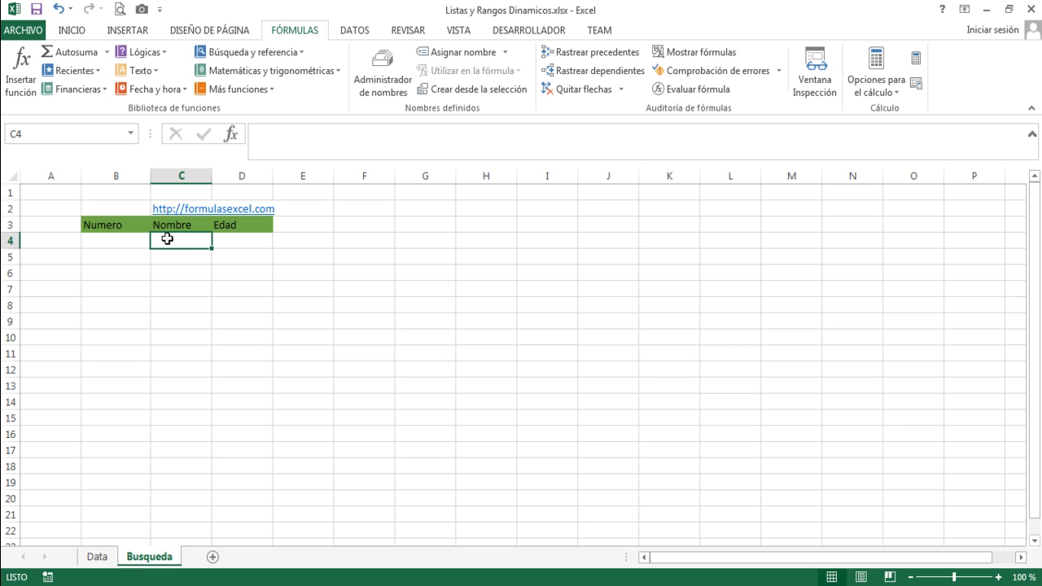
left_click(224, 240)
left_click(128, 239)
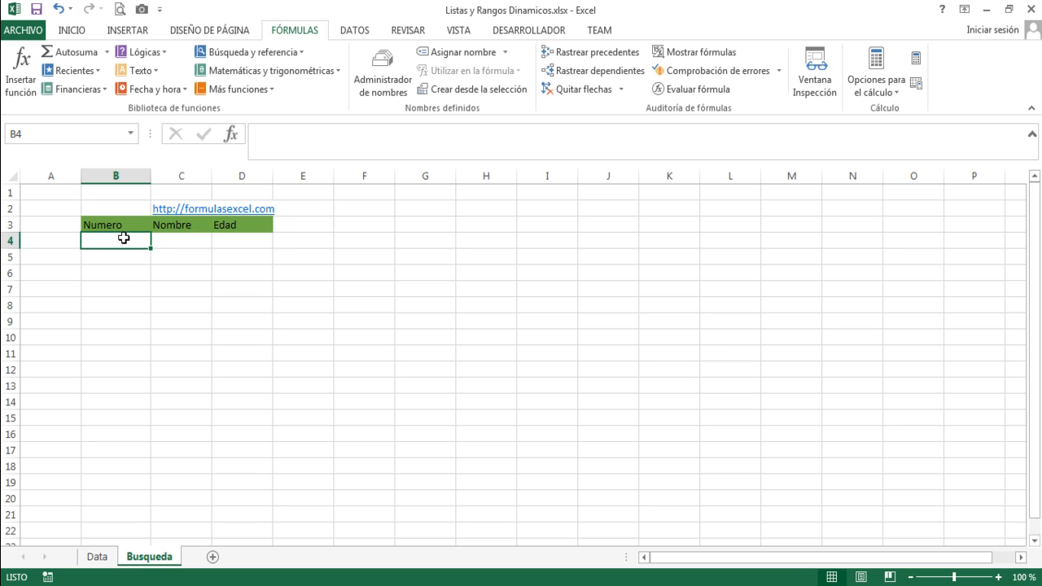
left_click(97, 557)
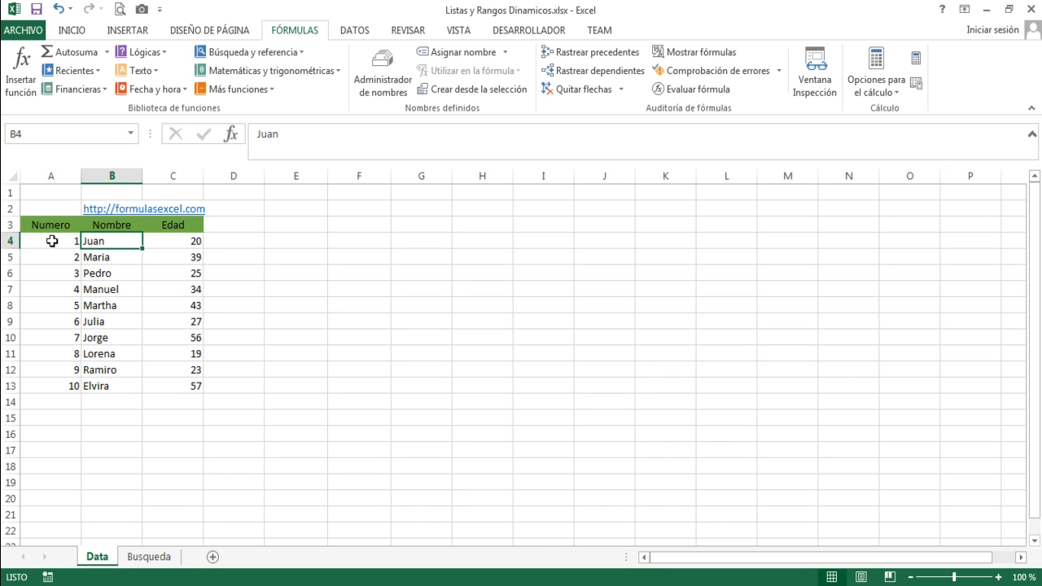
Review the data tools and examine the Numero column from A4 to A19, including the empty cells below the last record.
left_click(355, 33)
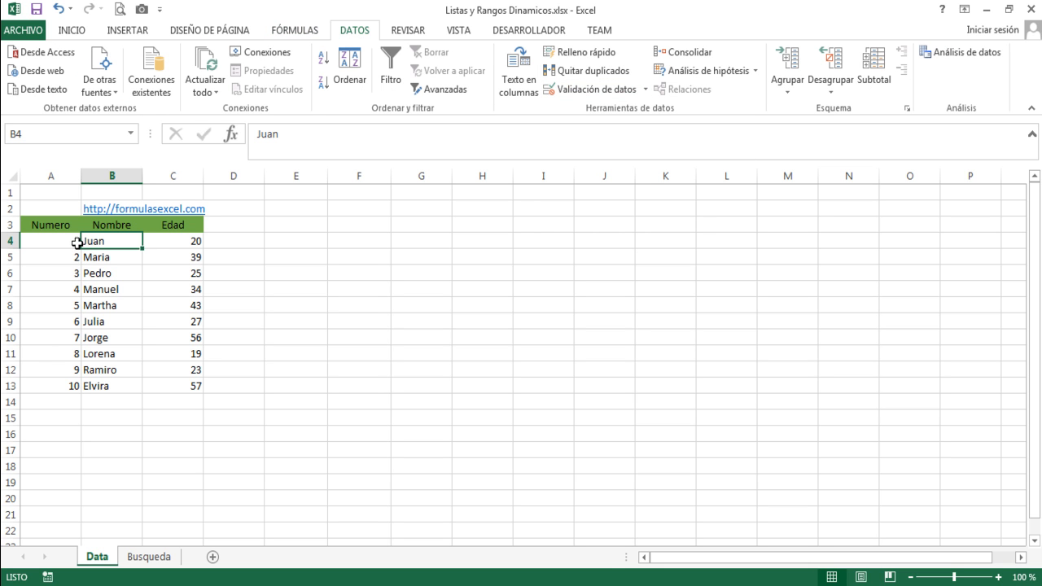
left_click_drag(71, 240, 67, 482)
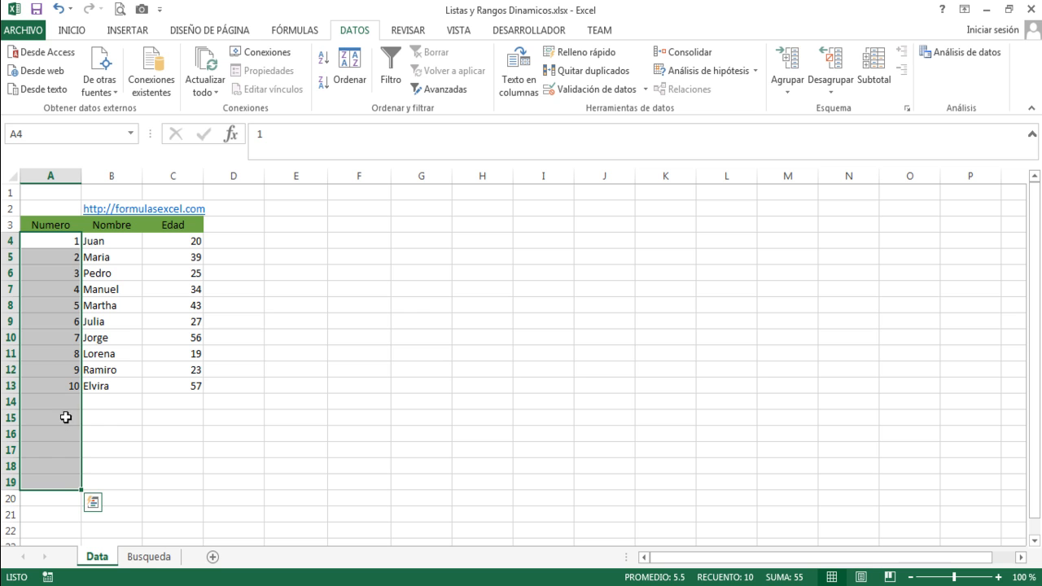
left_click(94, 353)
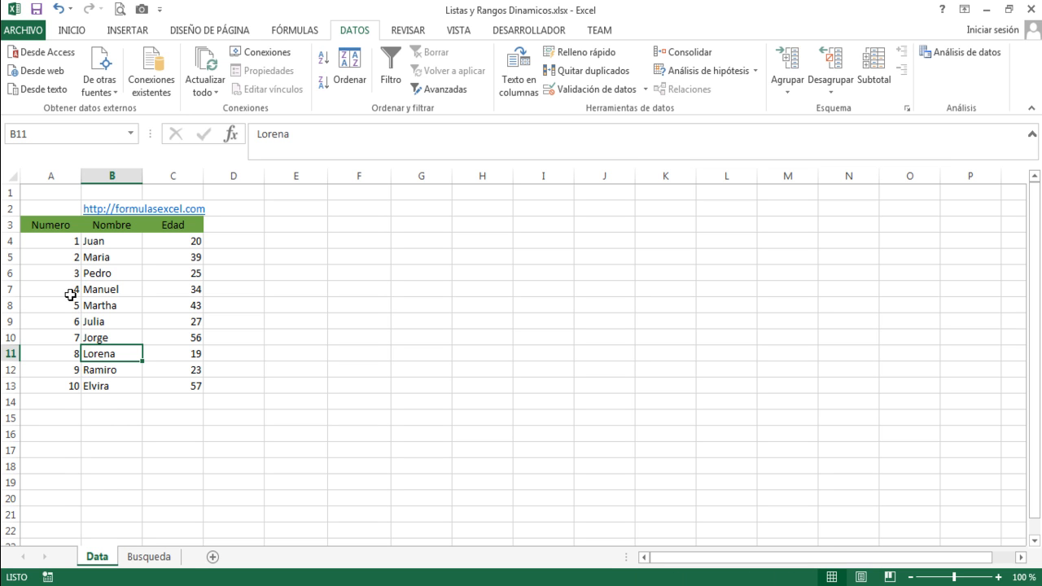
left_click(73, 398)
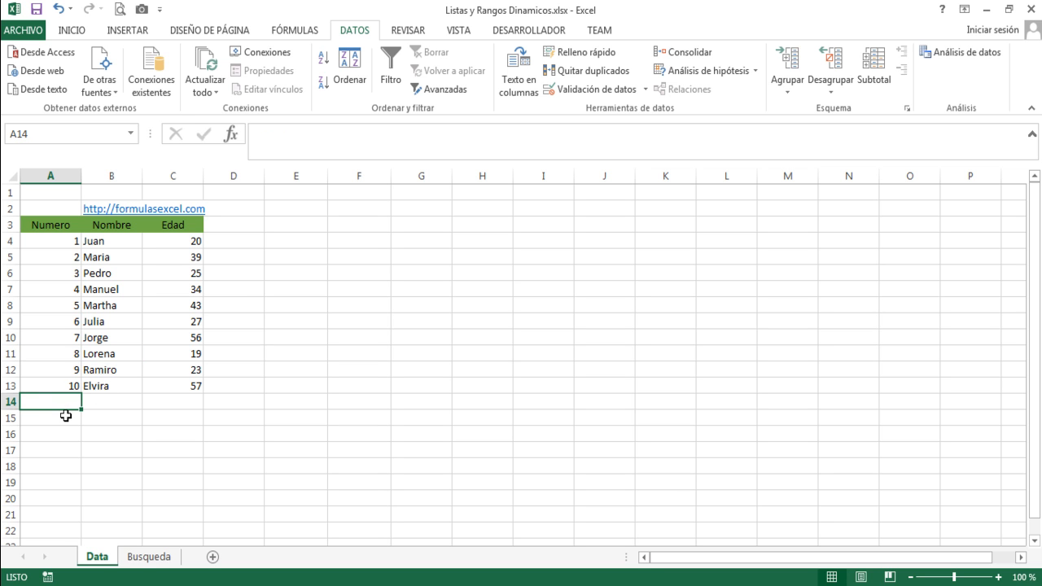
left_click(66, 417)
left_click(67, 433)
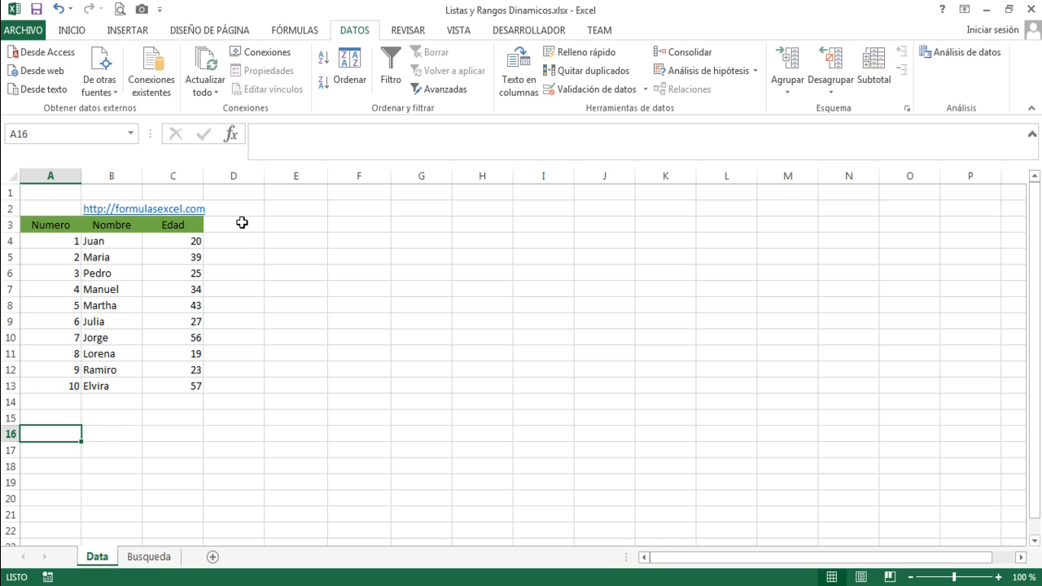
Review the defined-name tools and examine how cell D3 and the ranges D3:E6 and A4:C13 are identified when selected.
left_click(284, 32)
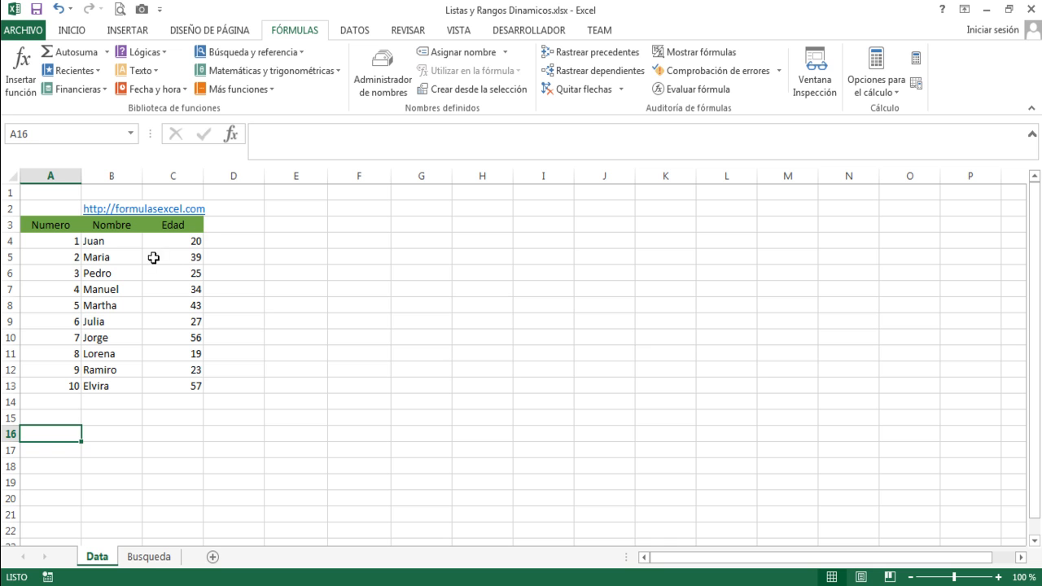
left_click(253, 228)
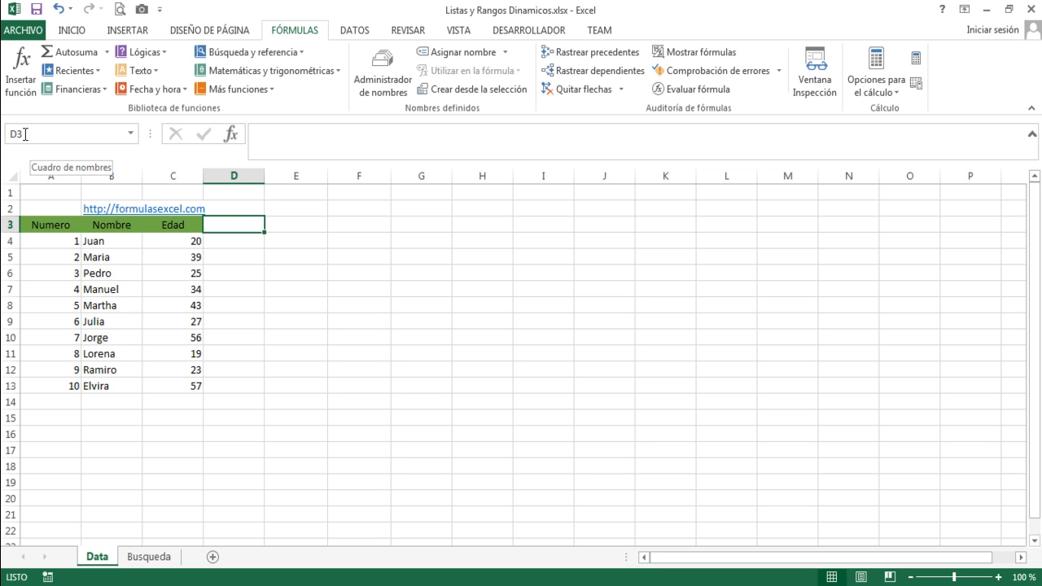
left_click_drag(233, 224, 323, 278)
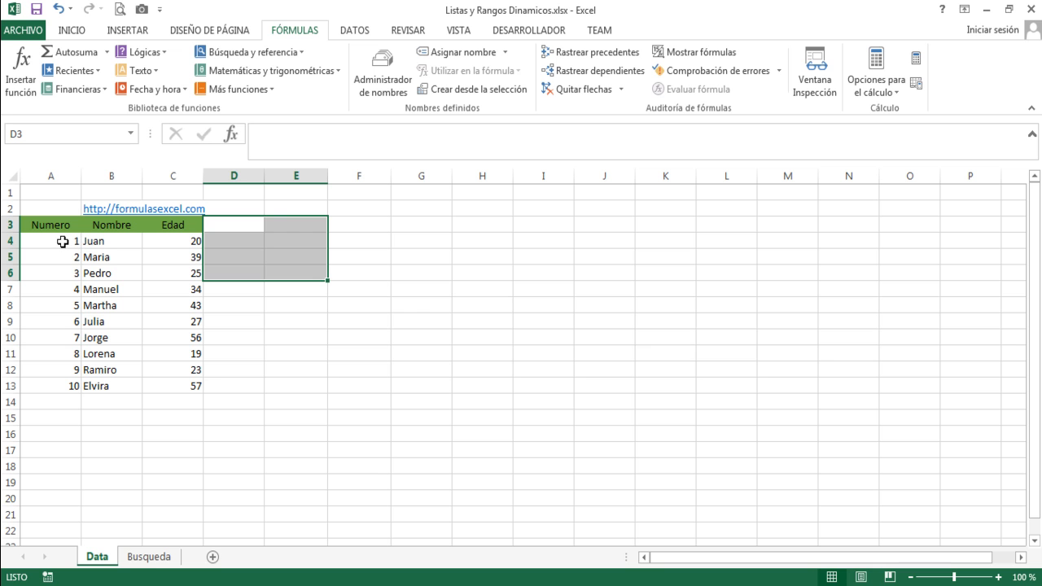
left_click(335, 242)
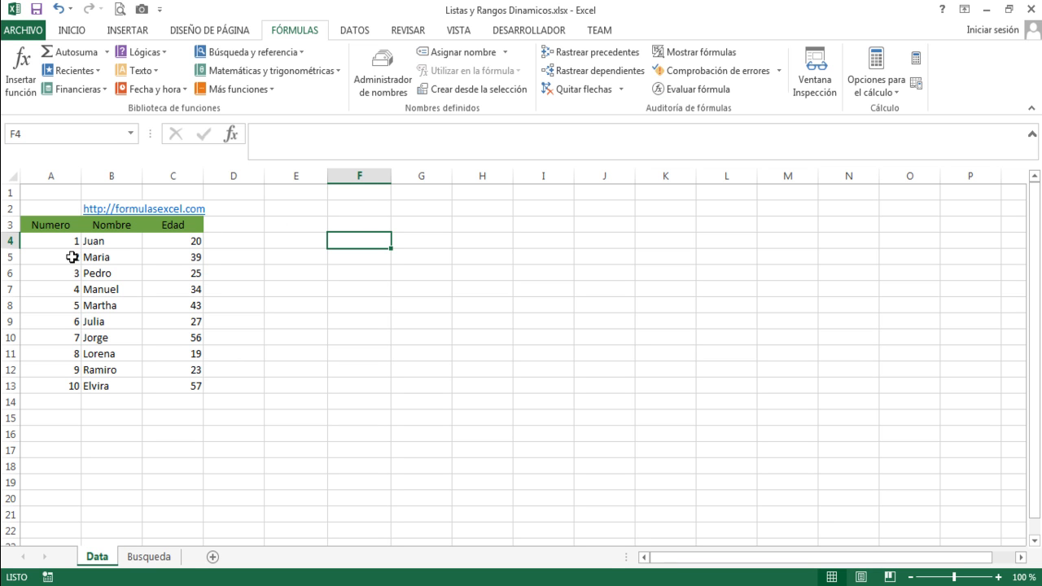
left_click_drag(56, 239, 168, 388)
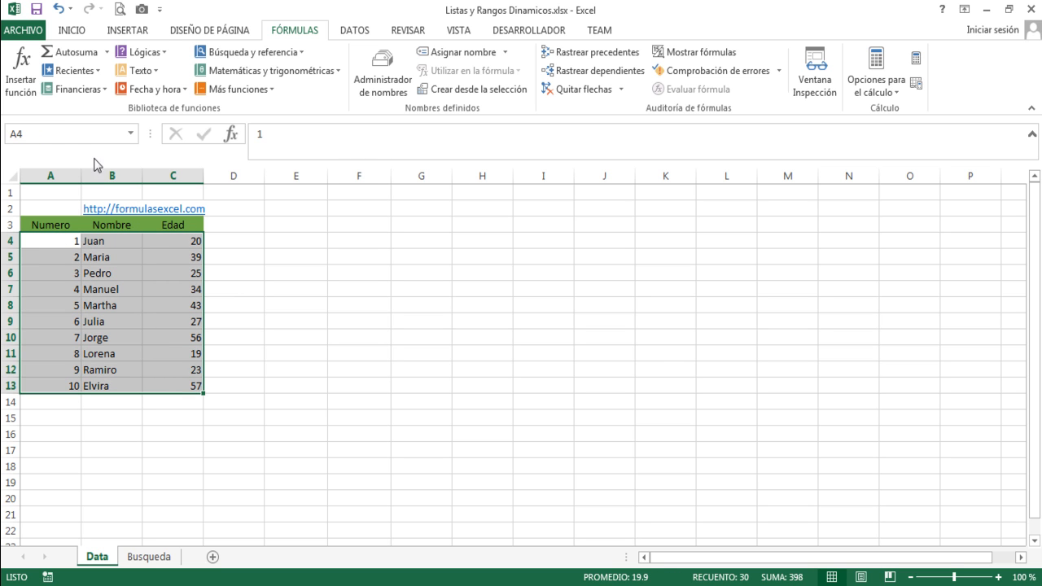
left_click(62, 132)
left_click(257, 226)
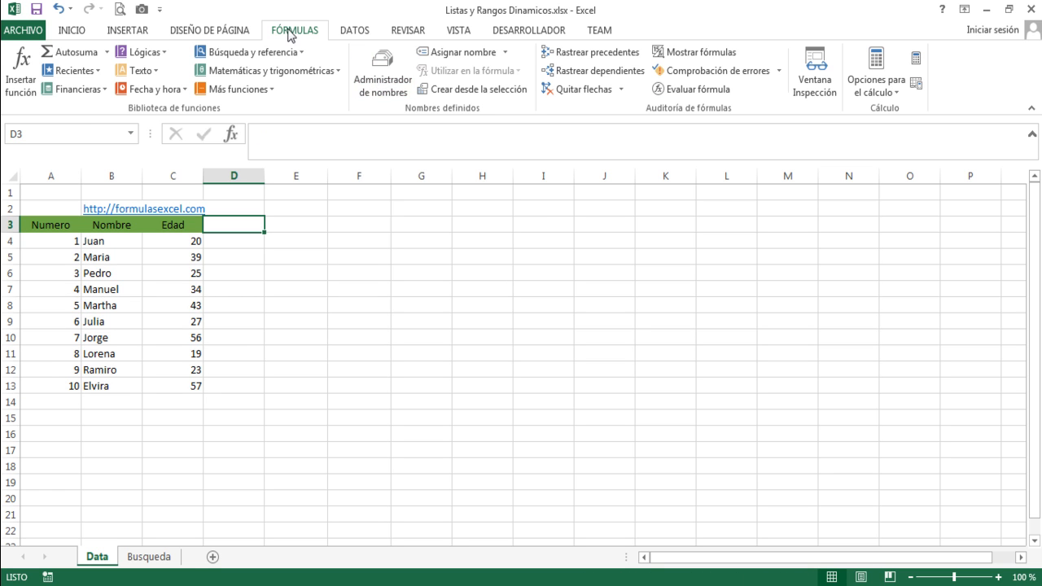
left_click(372, 84)
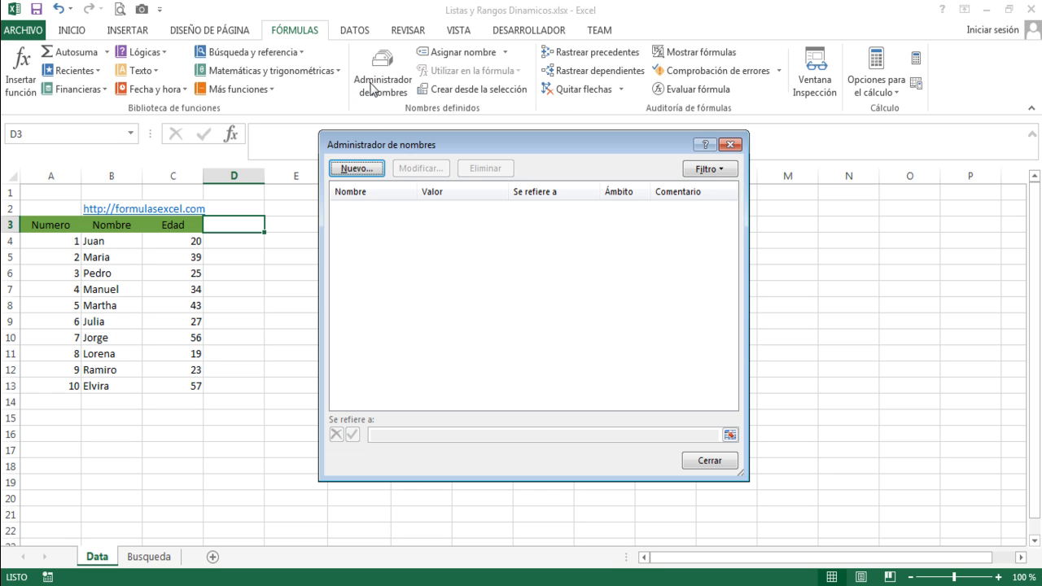
left_click(364, 174)
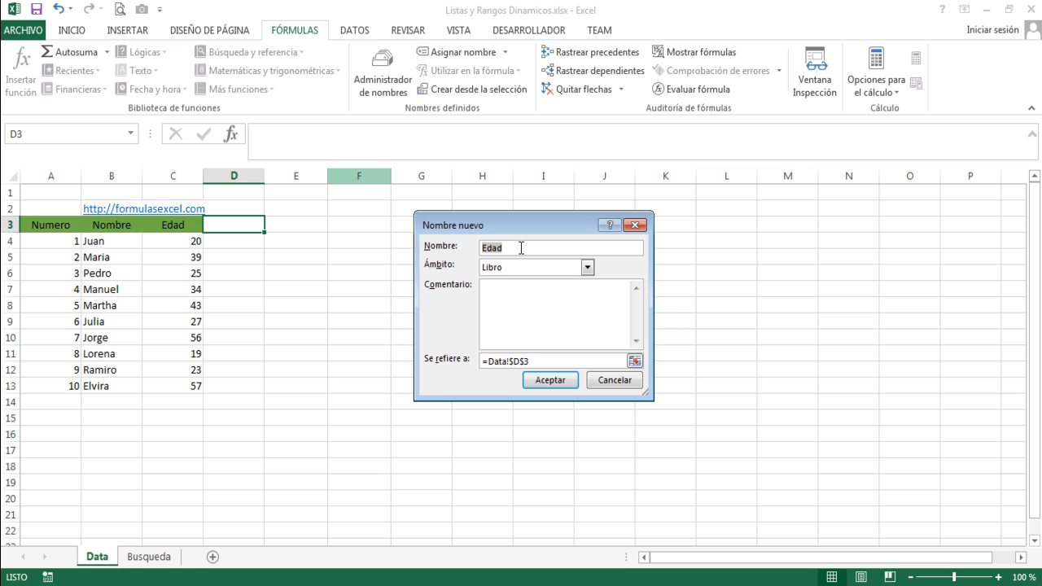
type("Datos")
left_click_drag(539, 359, 483, 361)
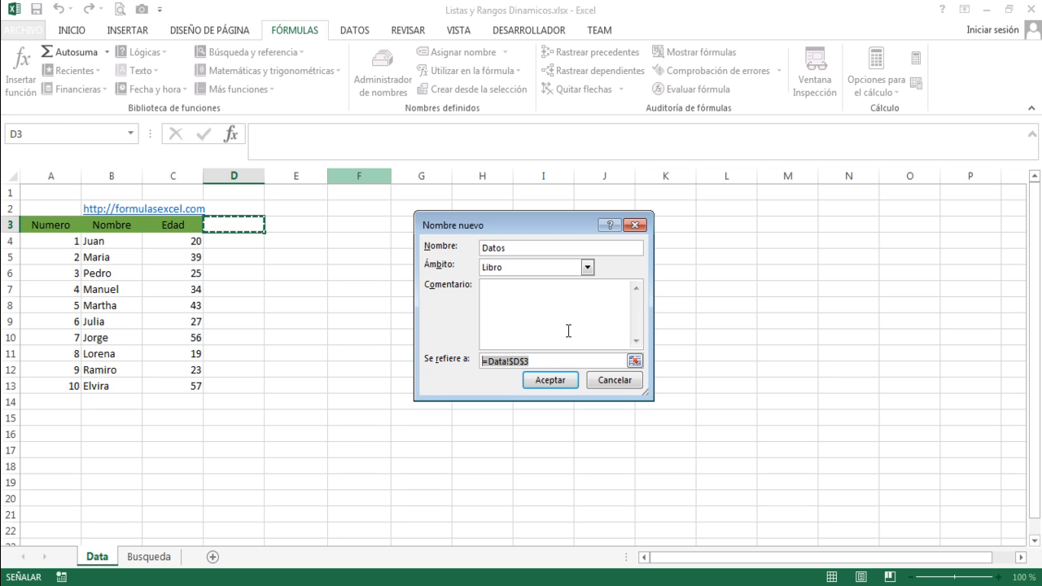
left_click(636, 213)
key("Escape")
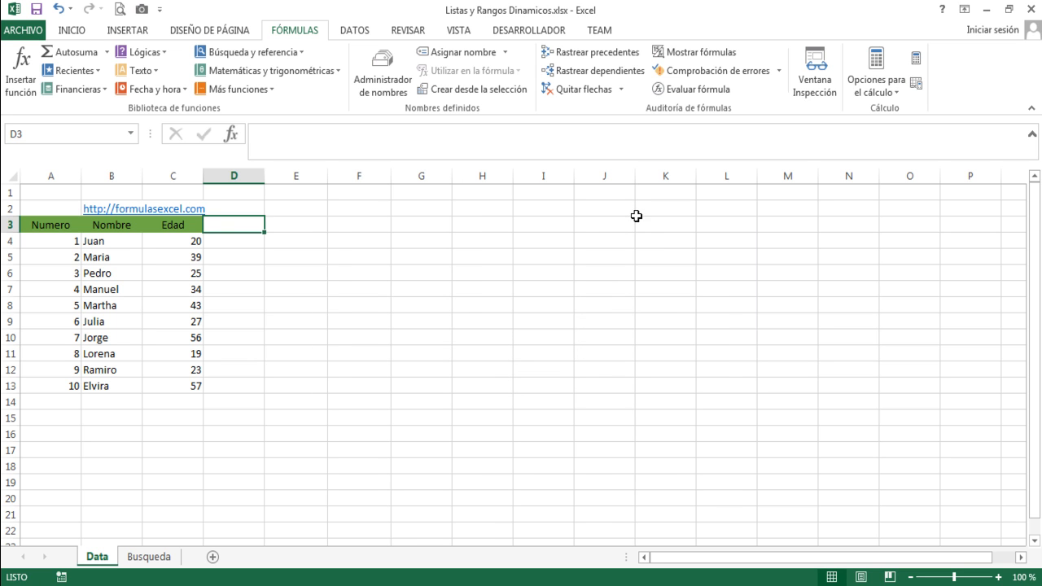
Review the DESREF function's description and its full argument list from cell F3, leaving the cell empty.
left_click(343, 222)
type("=")
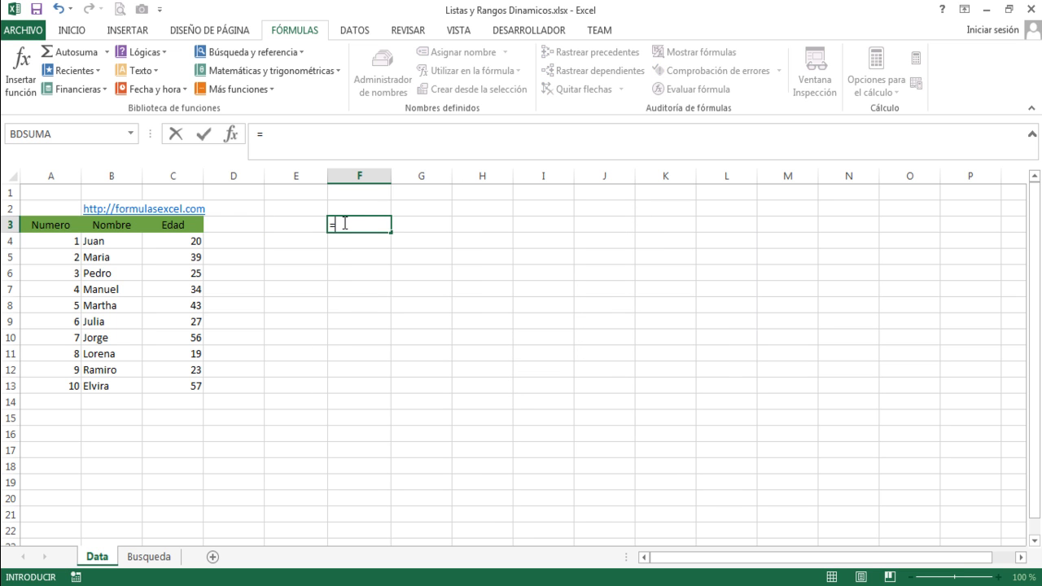
type("sre")
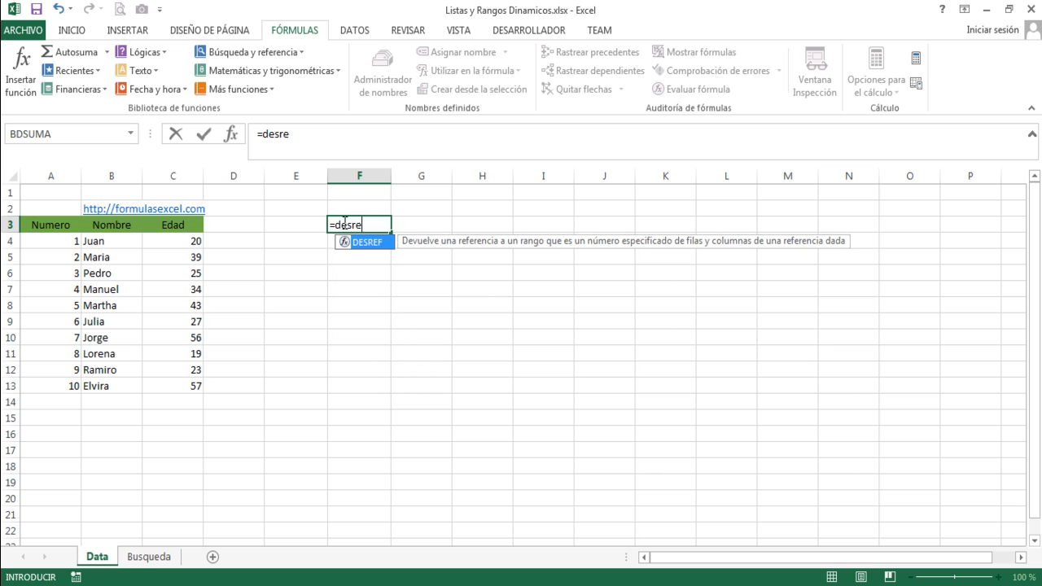
type("f(")
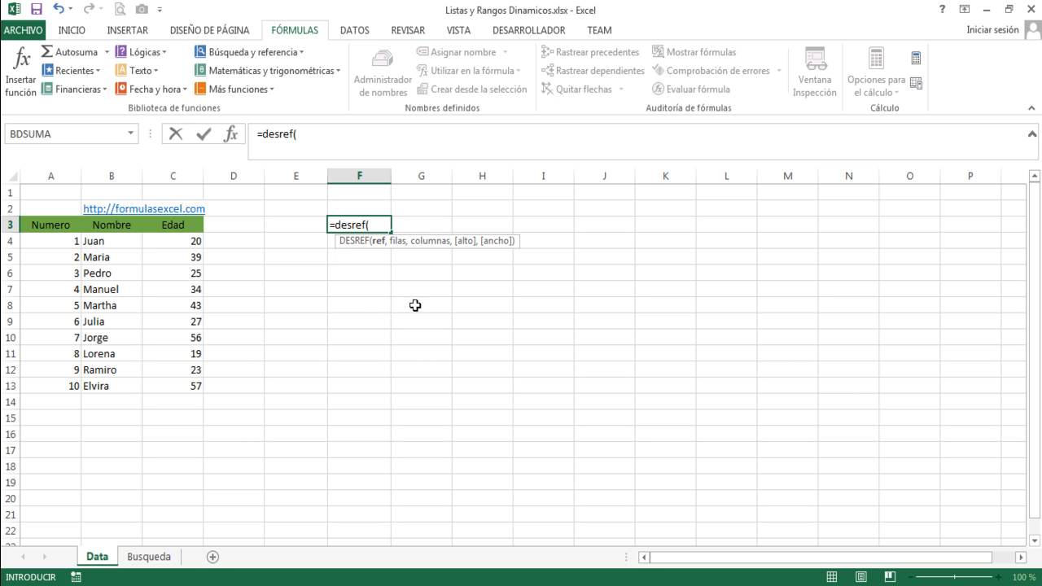
key("ctrl+shift+a")
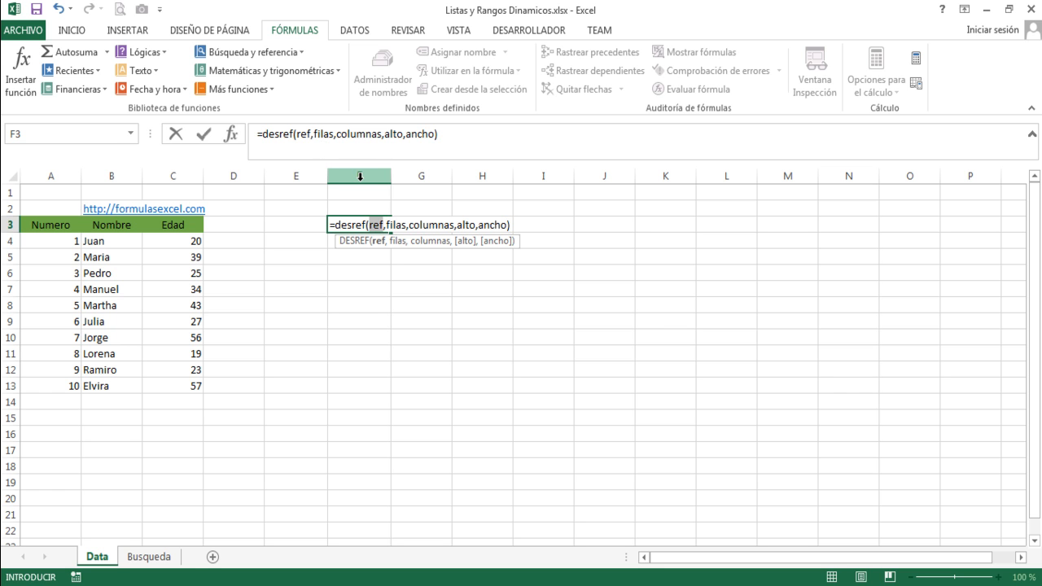
key("Escape")
type("=desref")
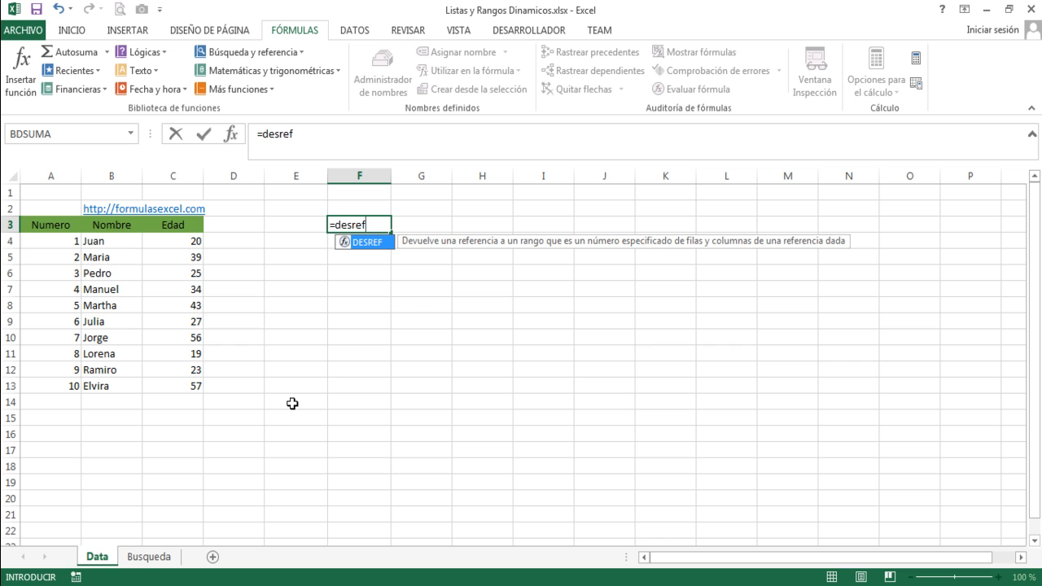
type("(")
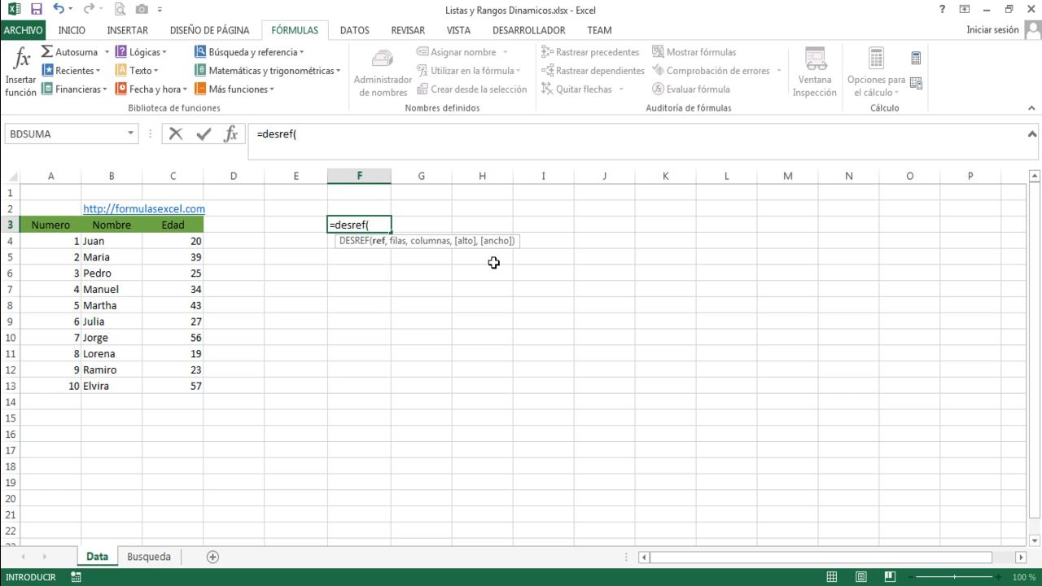
key("Escape")
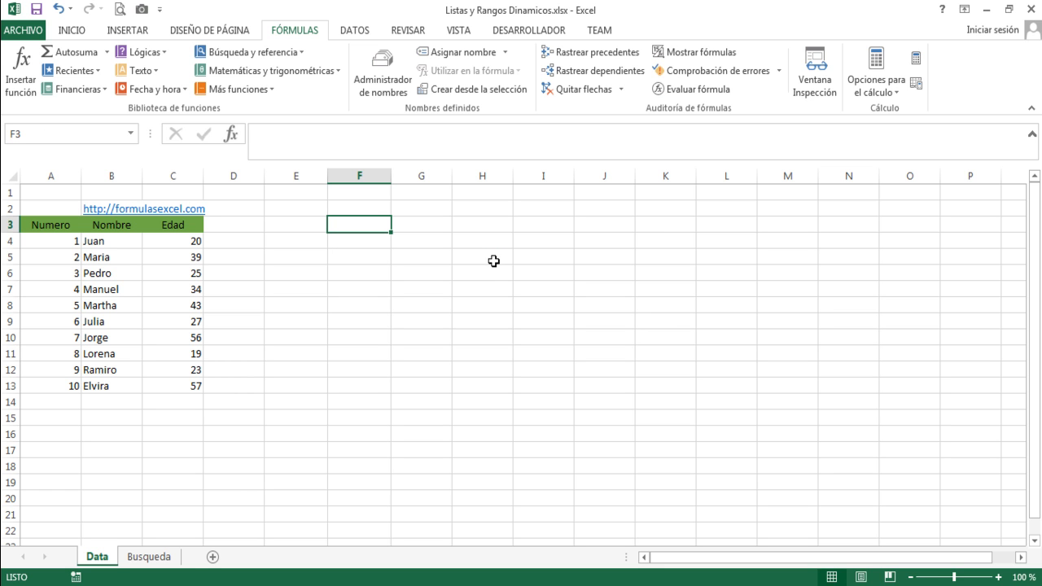
Look up the description of the CONTARA function from cell F3 without keeping any entry.
type("contara")
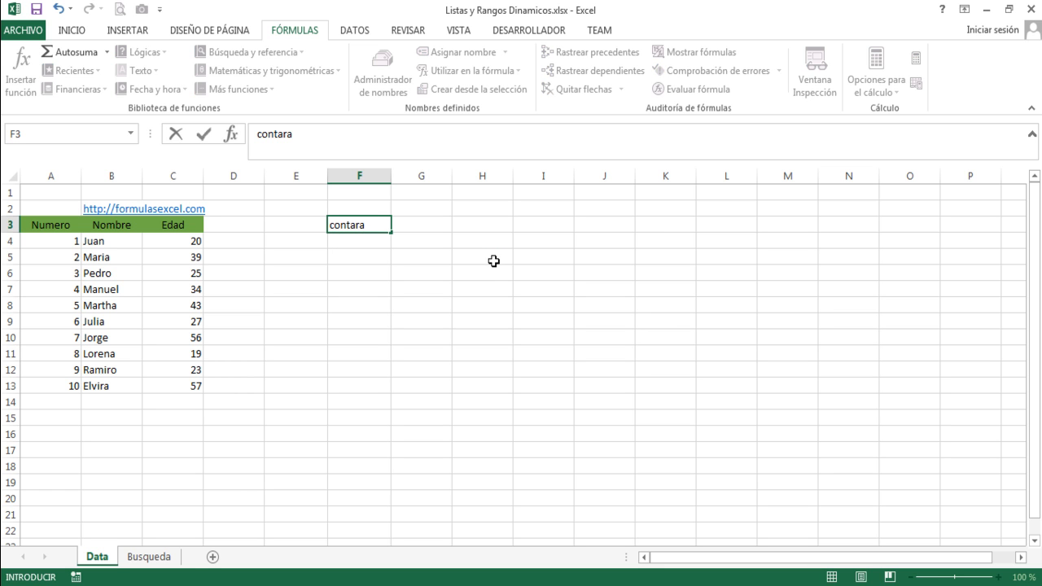
key("Escape")
type("=c")
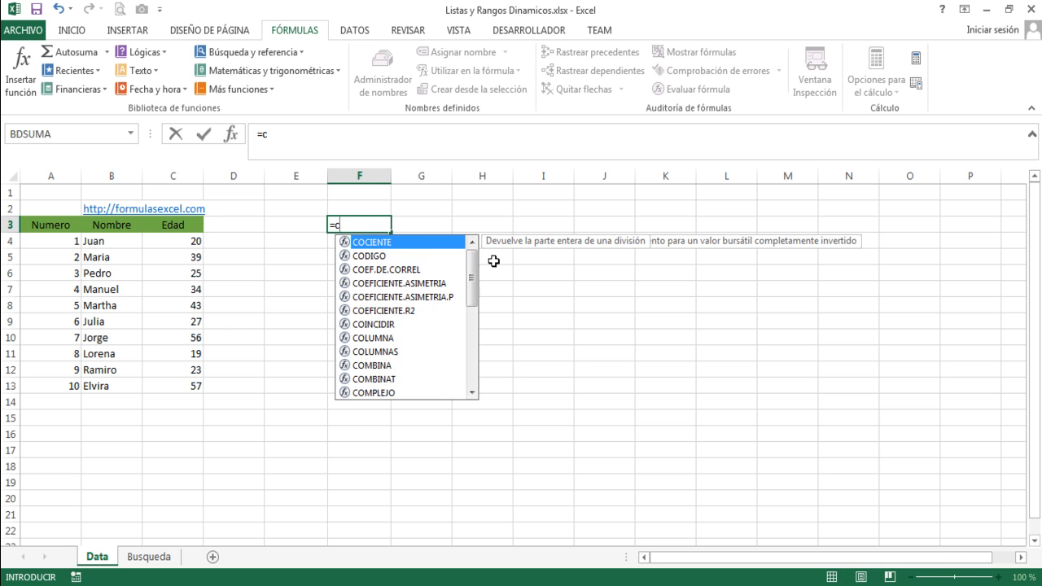
type("ontara")
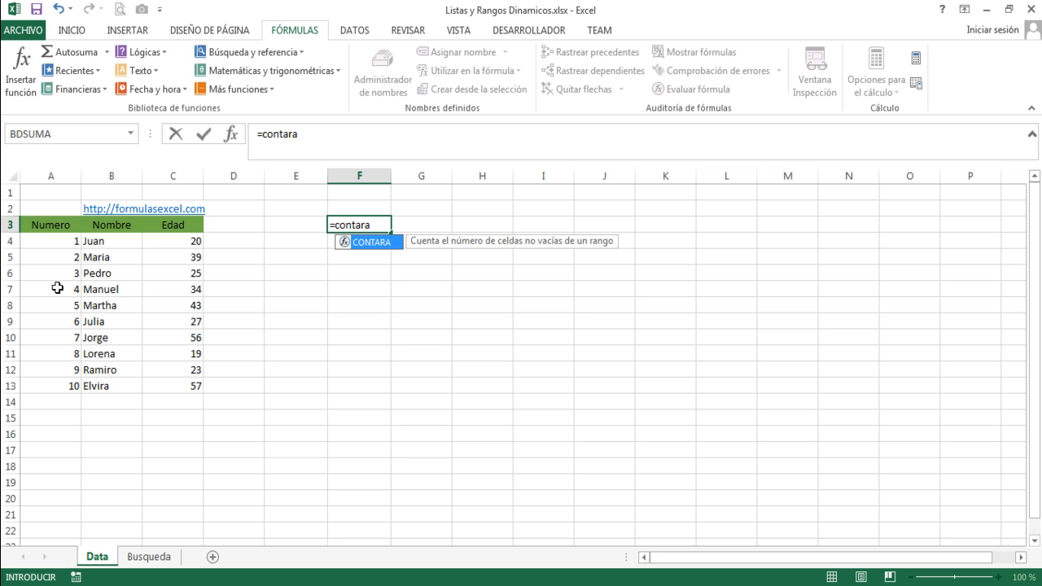
key("Escape")
key("Escape")
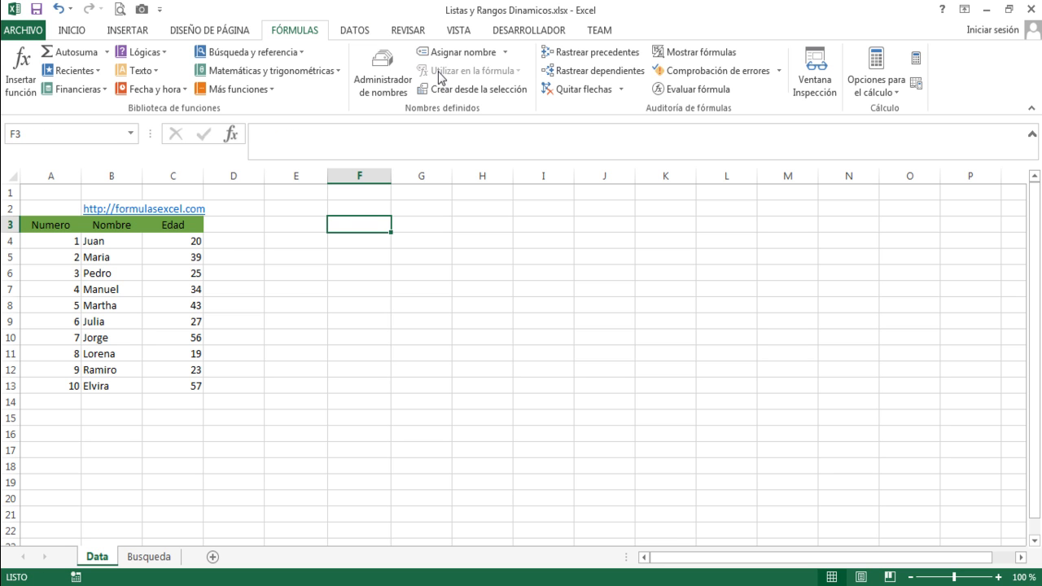
Start a new defined name Datos with workbook scope and begin its reference as =desref(Data!$A$4.
left_click(392, 73)
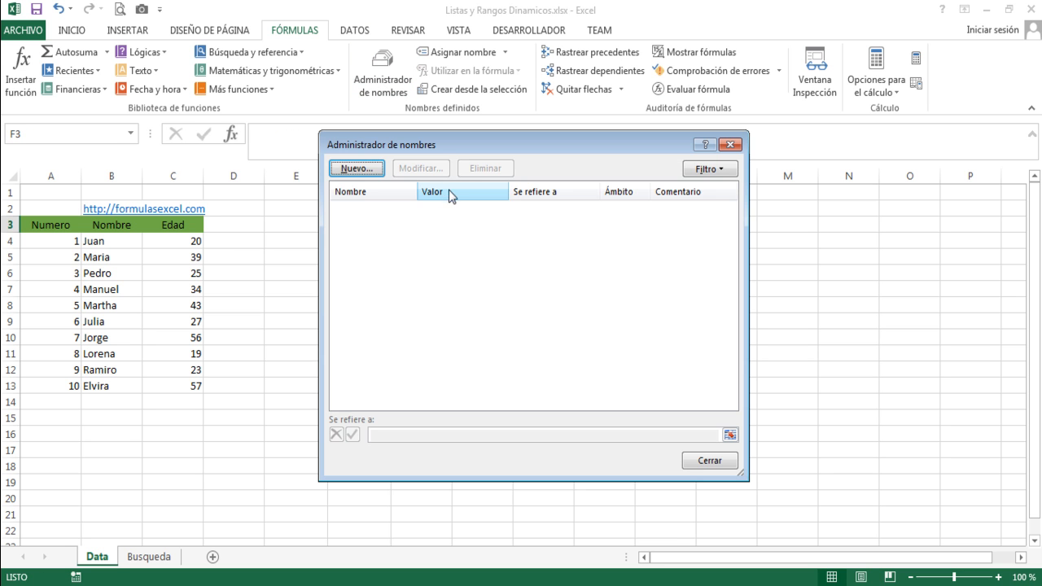
left_click(361, 169)
type("Datos")
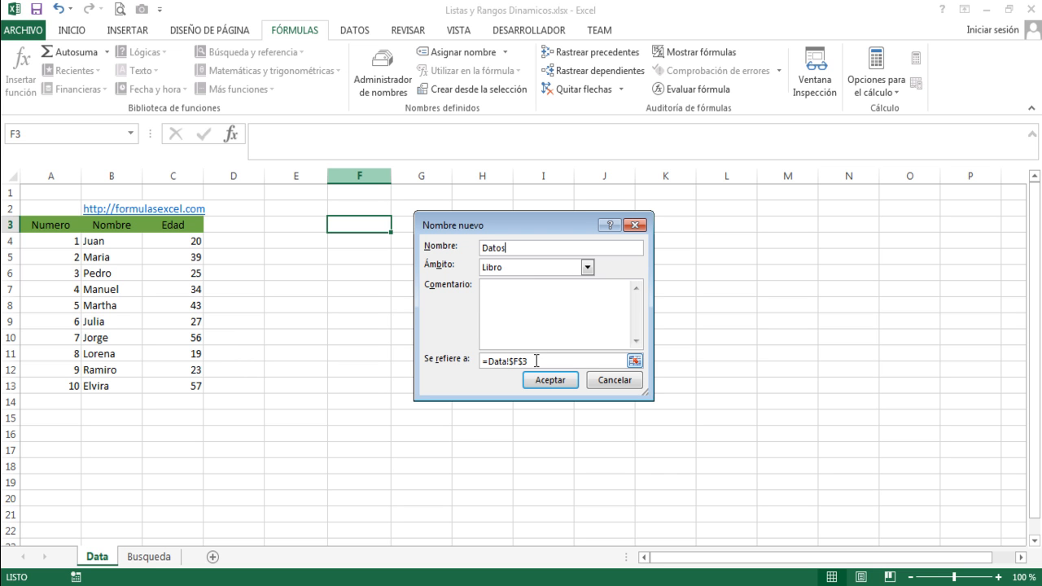
left_click_drag(536, 361, 419, 350)
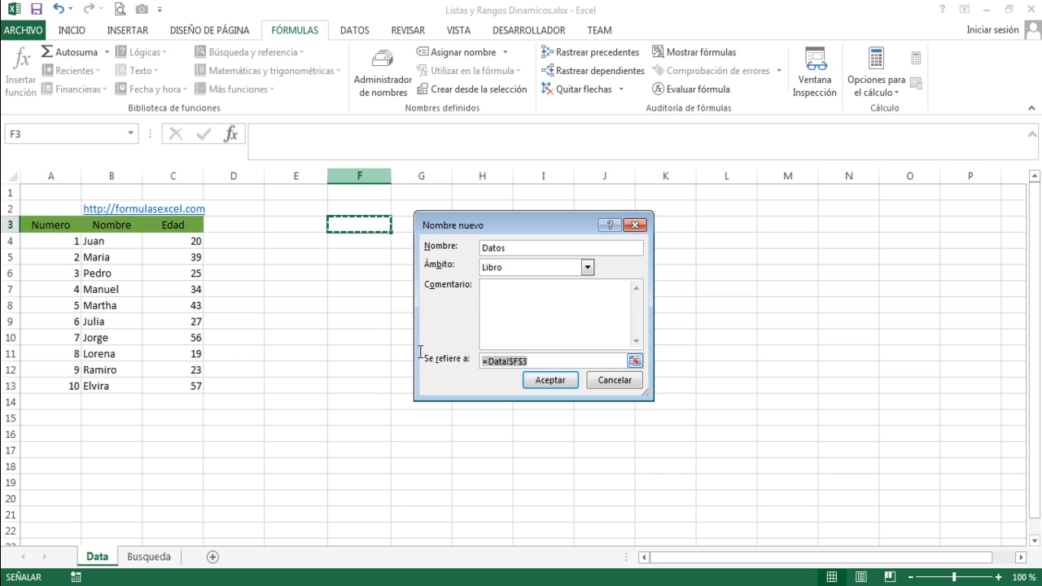
type("=d")
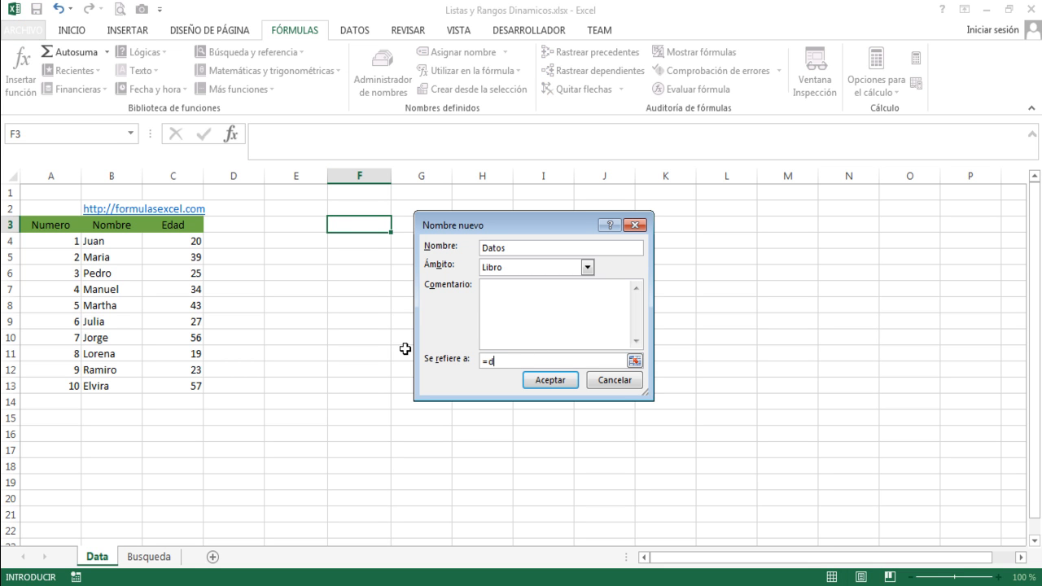
type("esref(")
left_click(50, 240)
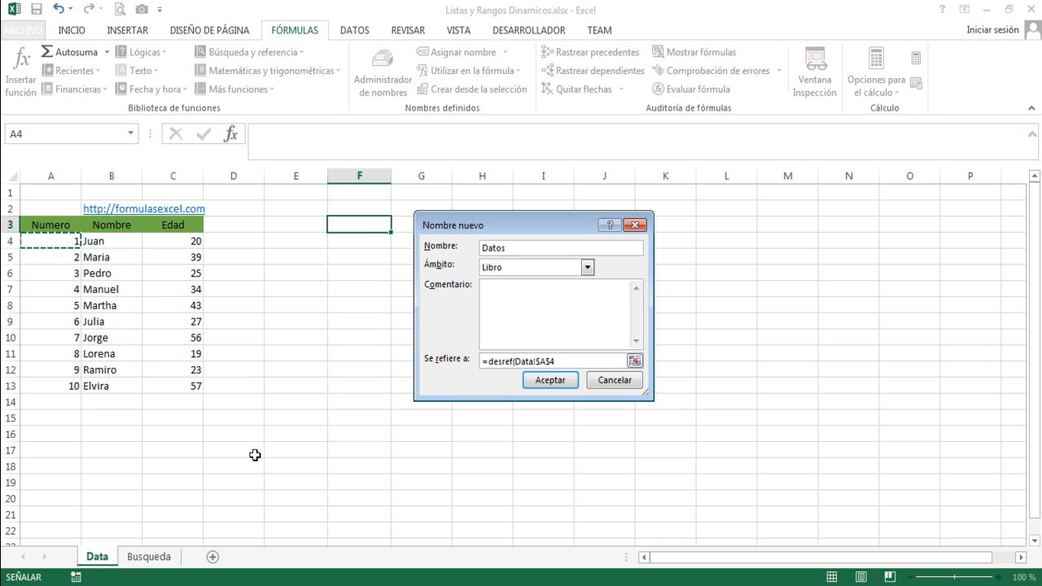
Leave the DESREF rows and columns arguments empty and set its height to contara(Data!$A$4:$A$1048576).
type(",")
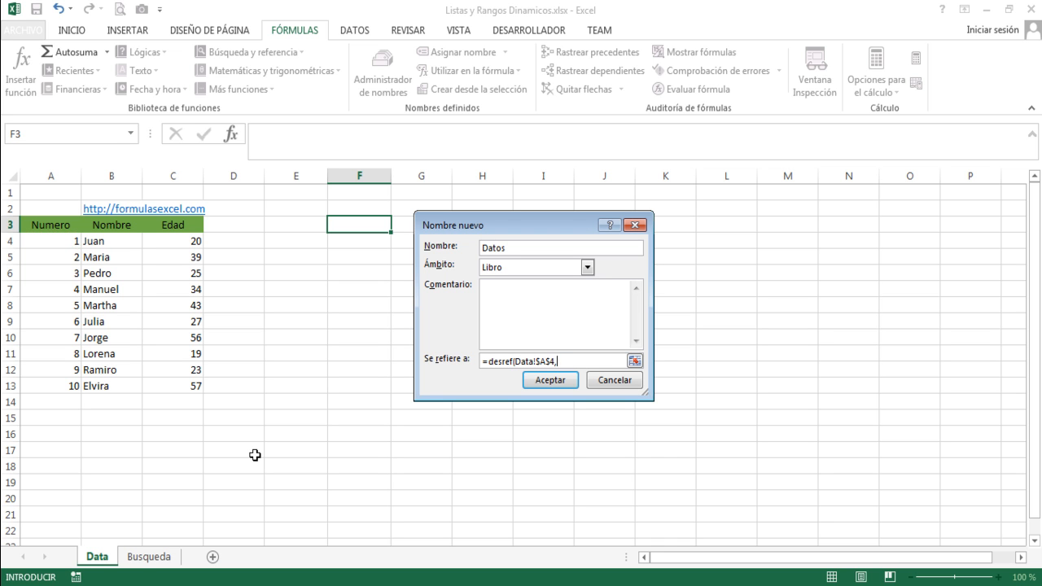
type(",,")
type("contara(")
left_click(49, 238)
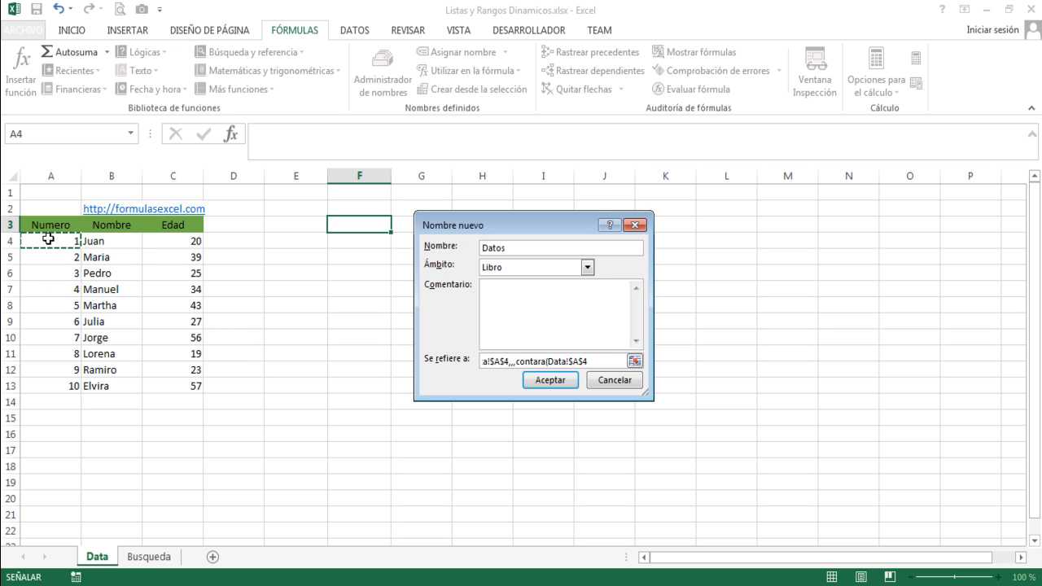
key("ctrl+shift+Down")
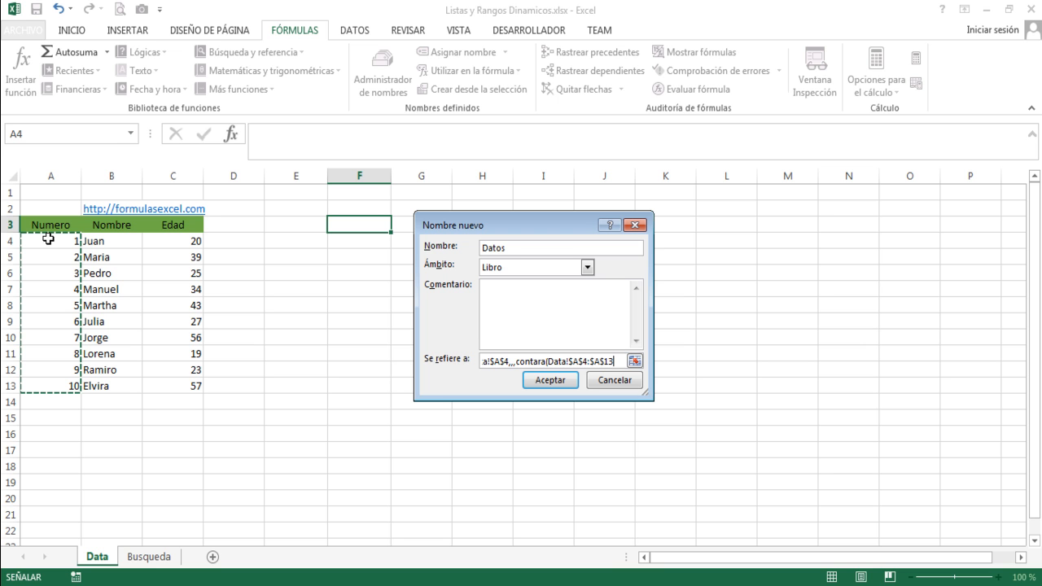
key("ctrl+shift+Down")
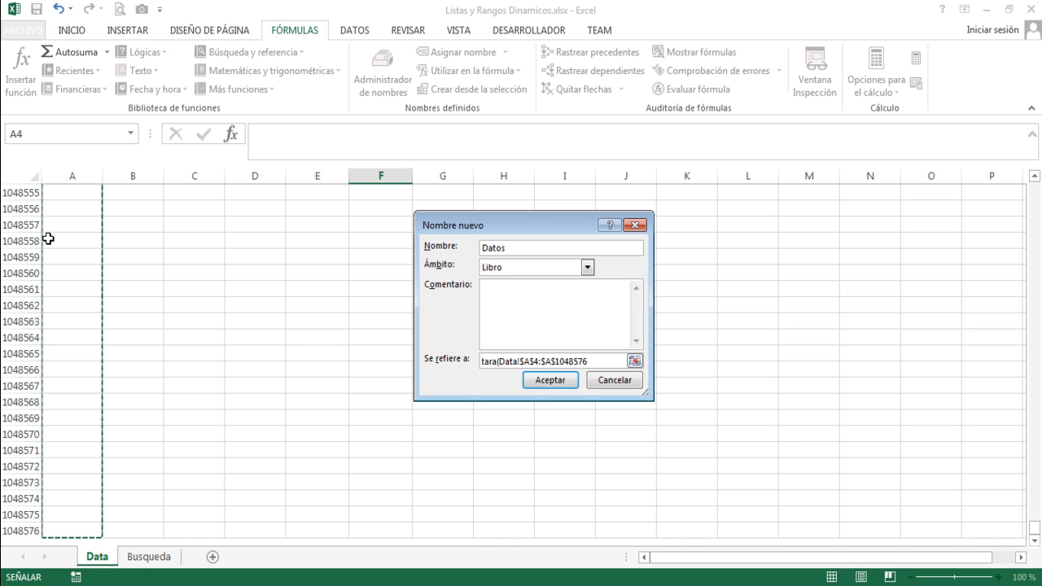
type("))")
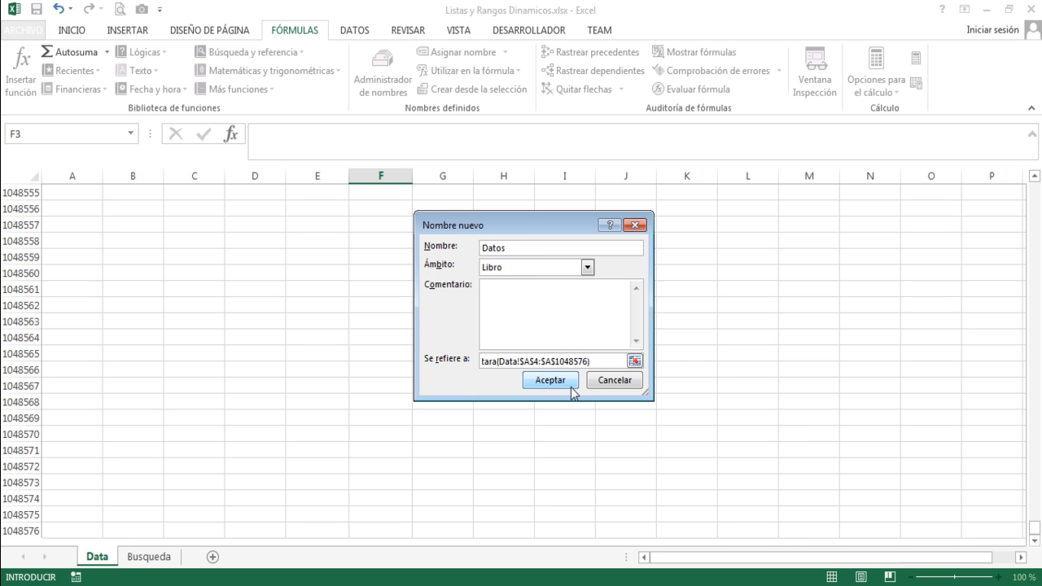
Complete the Datos reference with a width of 3 columns and save the defined name.
left_click_drag(1034, 527, 1036, 276)
scroll(1036, 277, "up", 7)
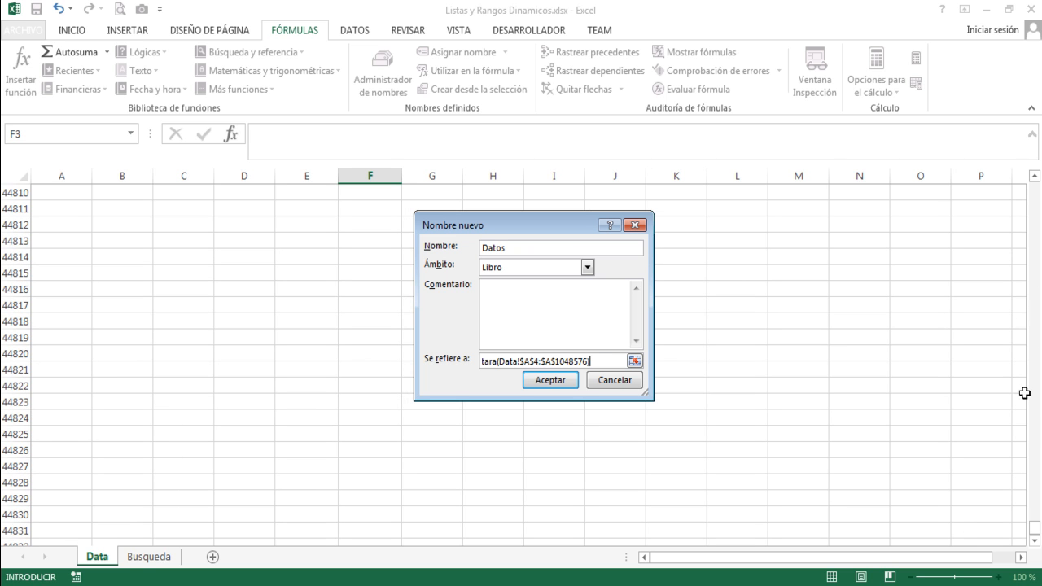
left_click_drag(1036, 525, 1034, 186)
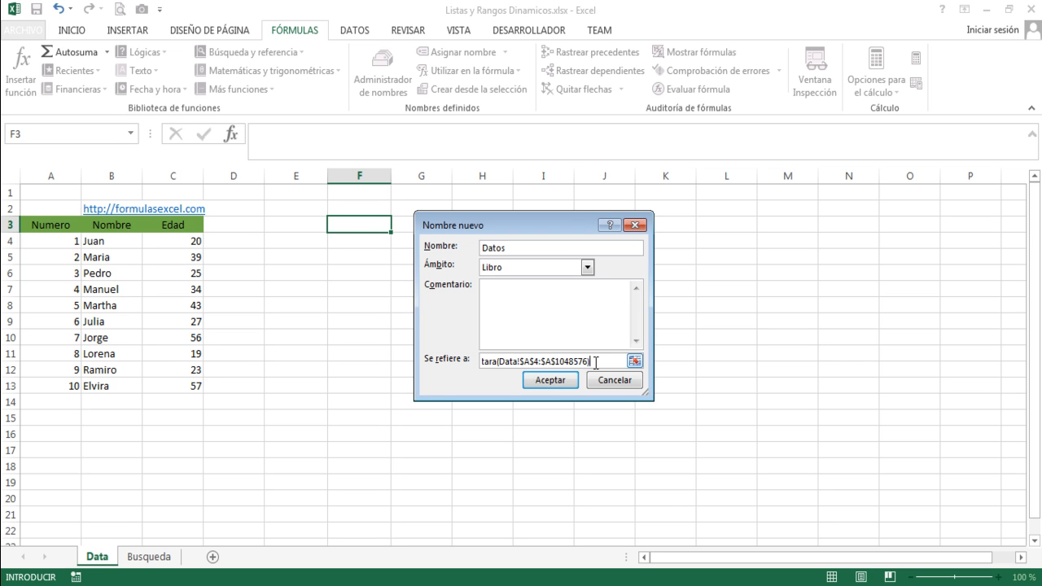
type(",")
left_click_drag(652, 356, 732, 357)
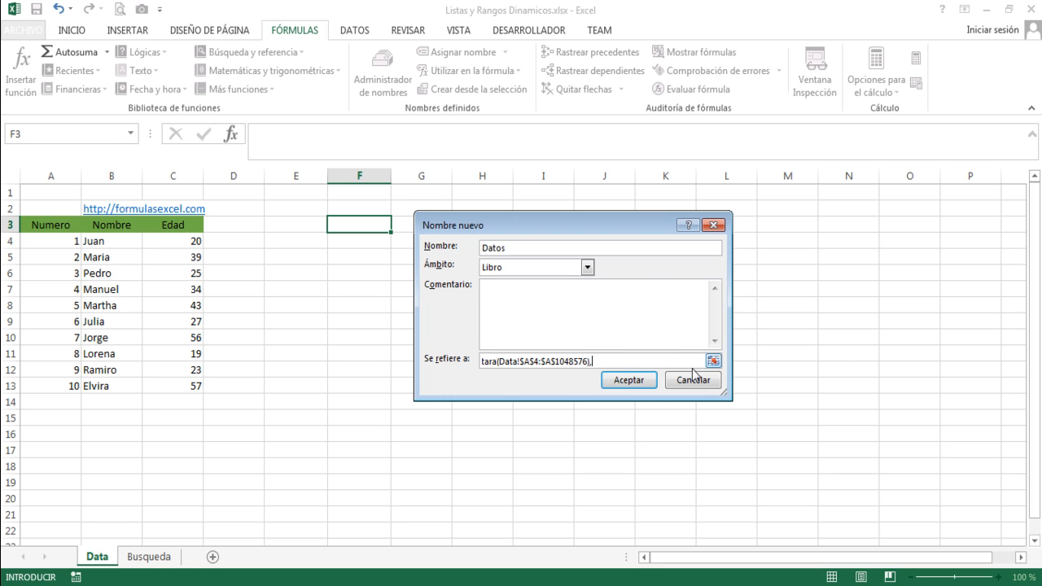
left_click(623, 383)
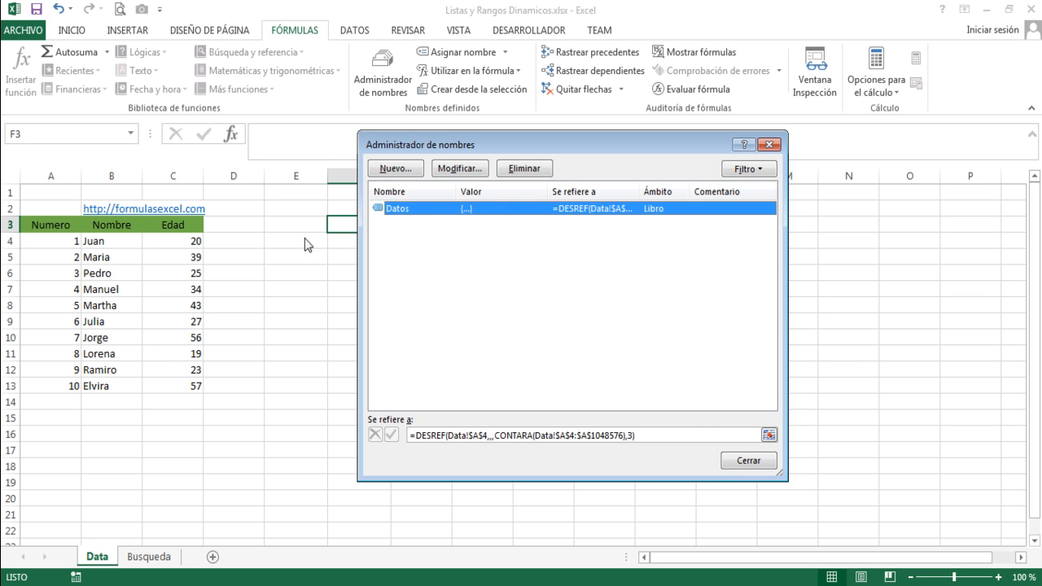
left_click(733, 461)
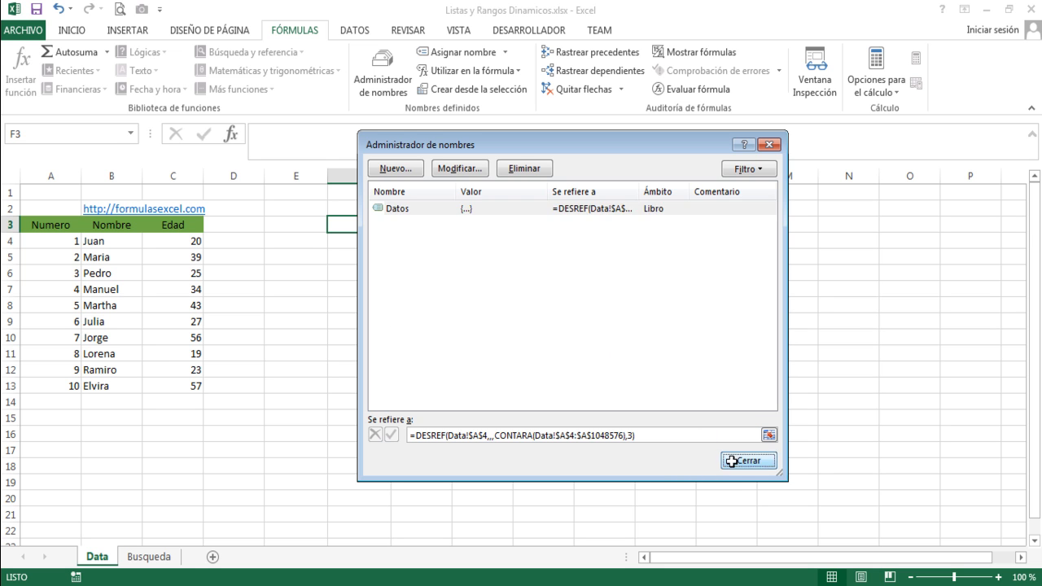
Check the Datos range against A4:C13 by entering =Datos in cell F4 and evaluating it into its values.
left_click_drag(64, 239, 174, 383)
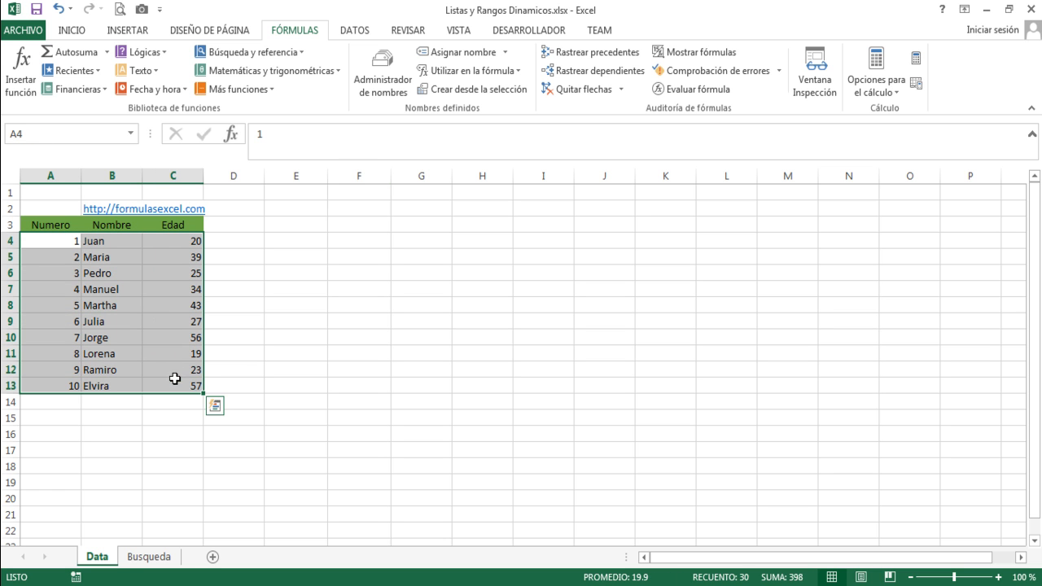
left_click(342, 239)
type("=")
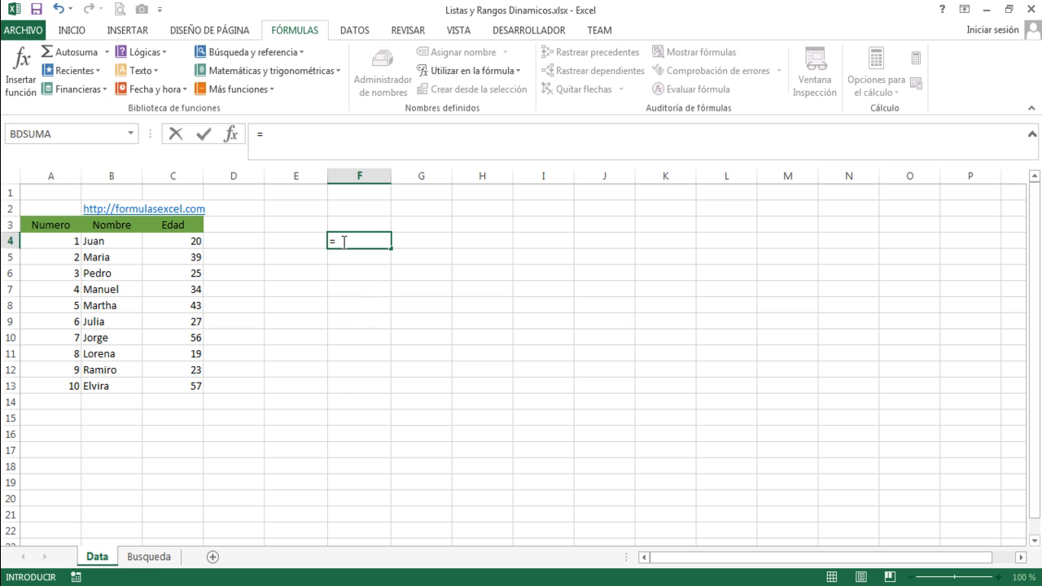
type("dat")
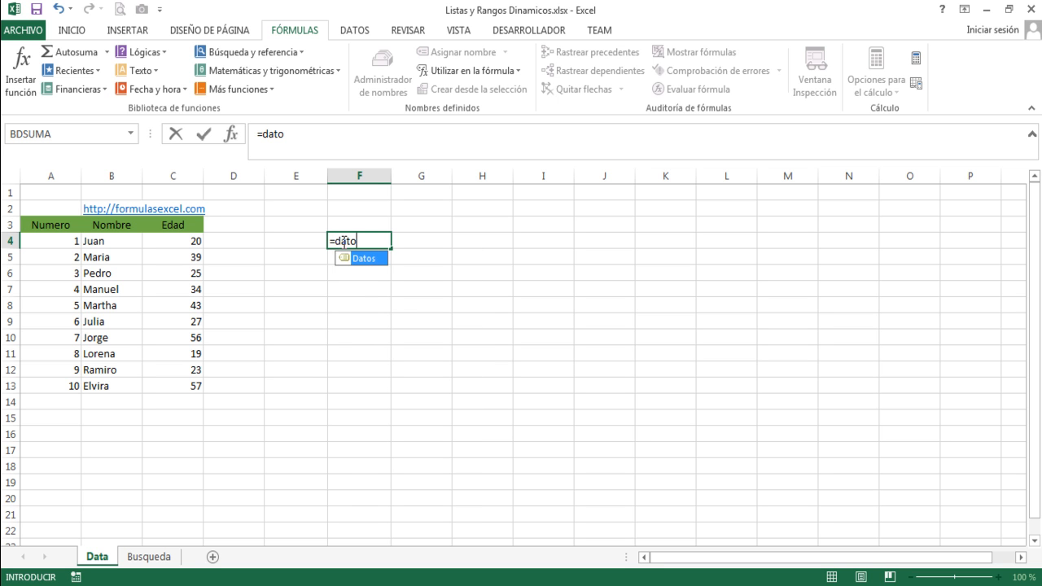
type("o")
key("Tab")
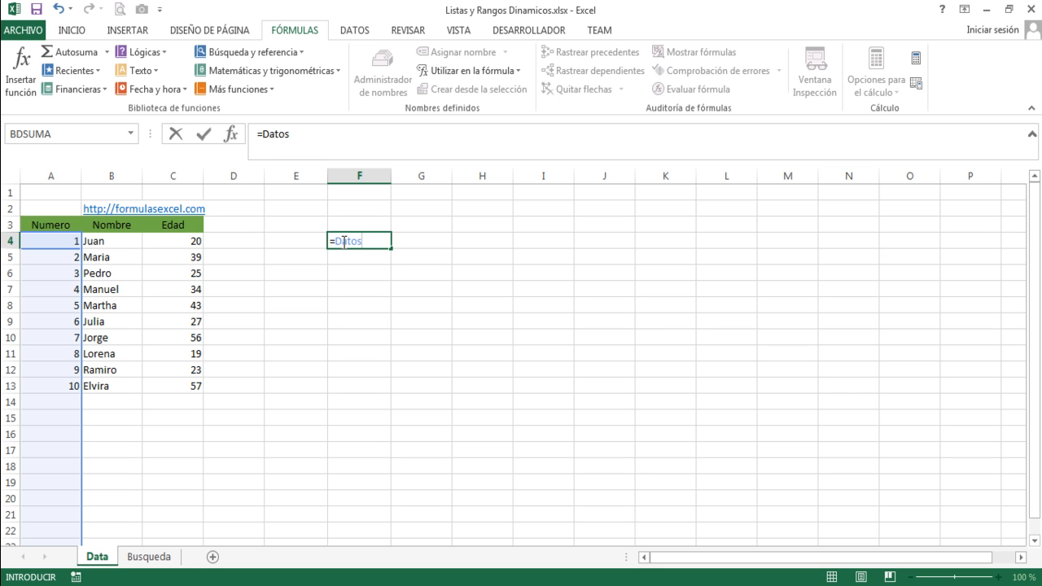
key("F9")
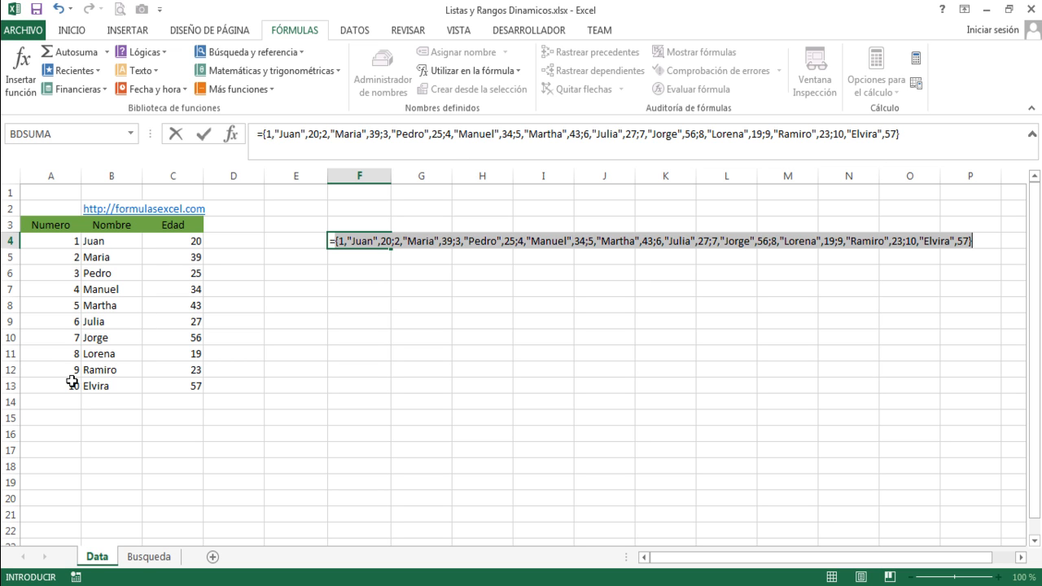
Examine the last record in the evaluated Datos array in F4 and discard the test formula.
left_click(831, 136)
left_click(836, 135)
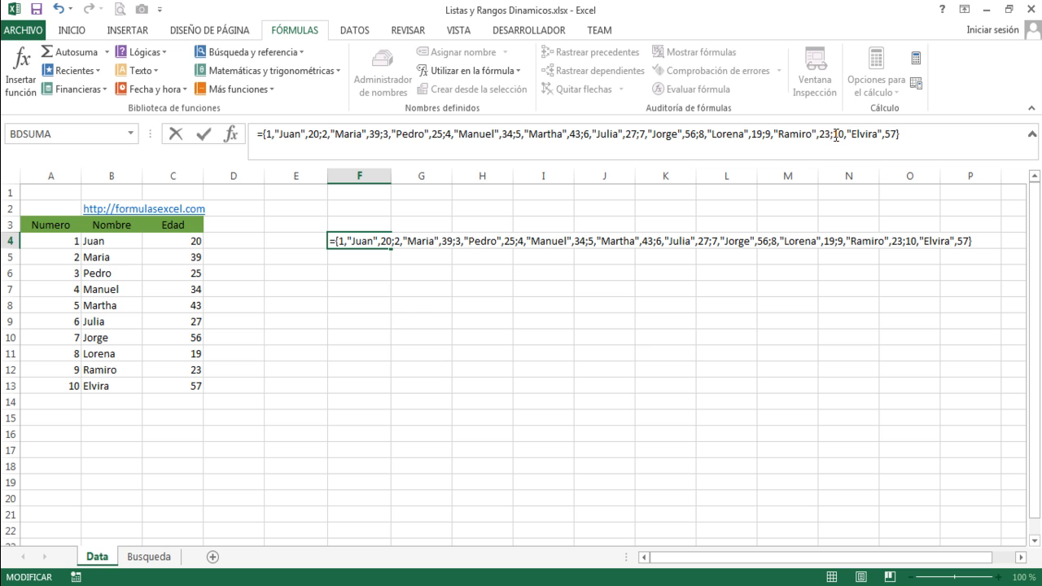
left_click_drag(833, 134, 893, 133)
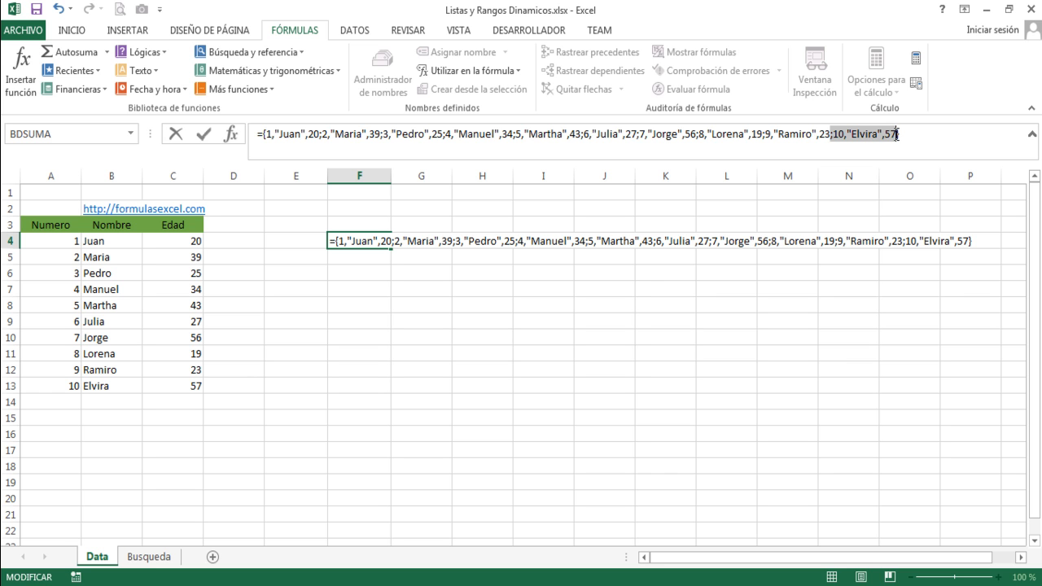
key("Escape")
Add a record in row 14 of the Data sheet with number 11, the person's first name and age 30.
left_click(66, 399)
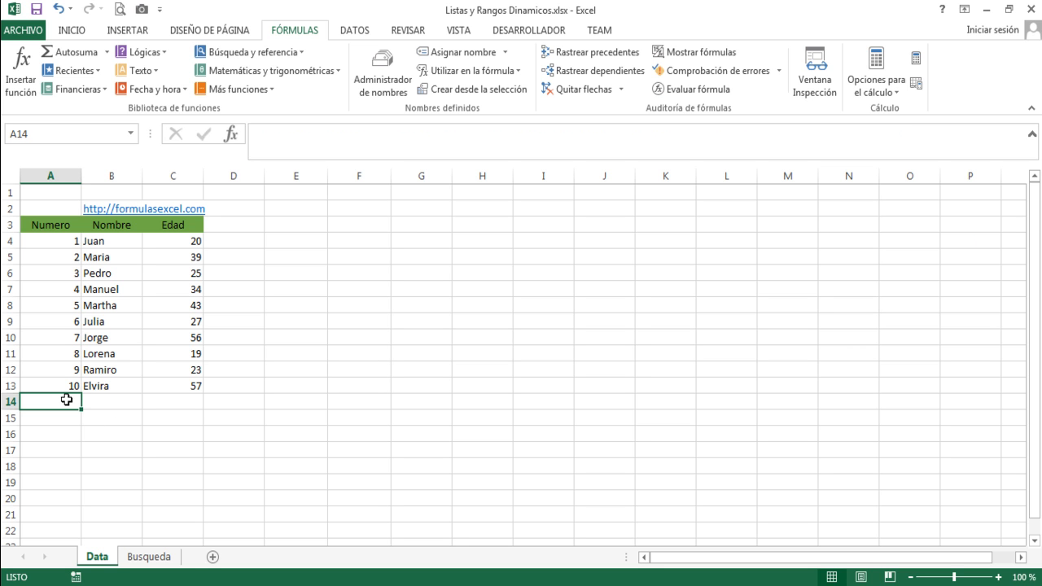
type("11")
key("Tab")
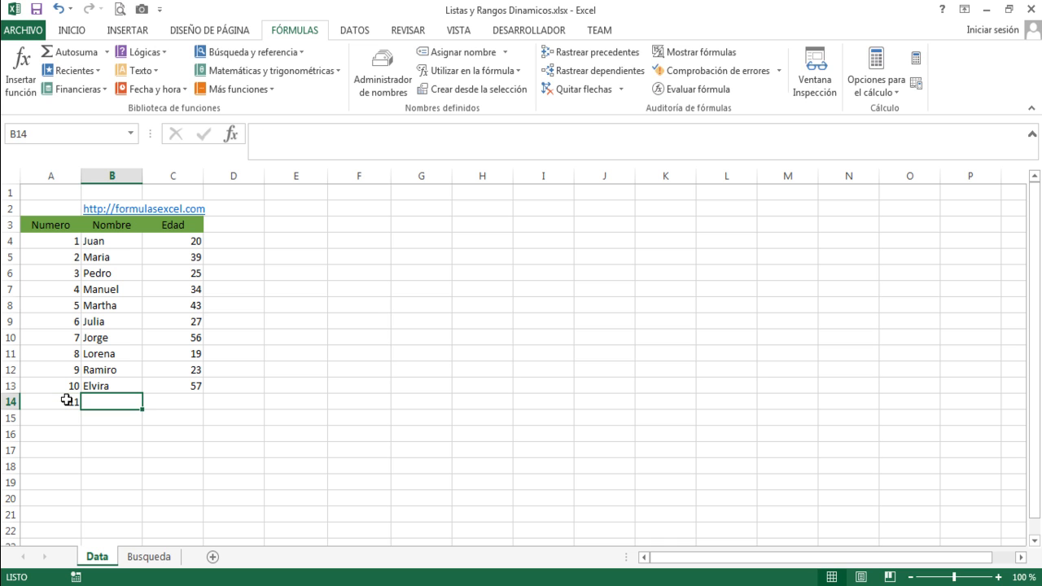
type("Mario")
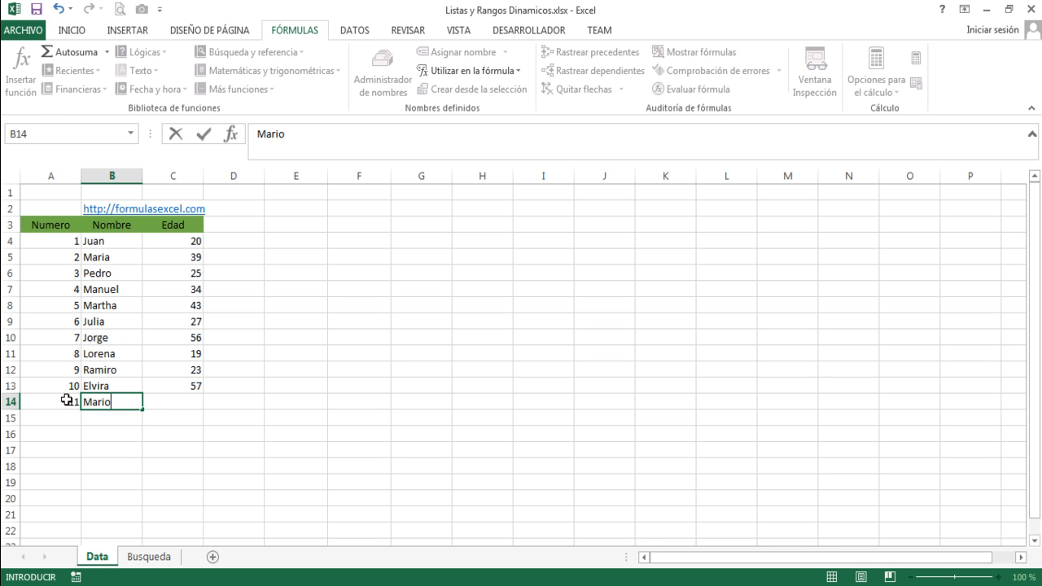
key("Tab")
type("30")
key("Down")
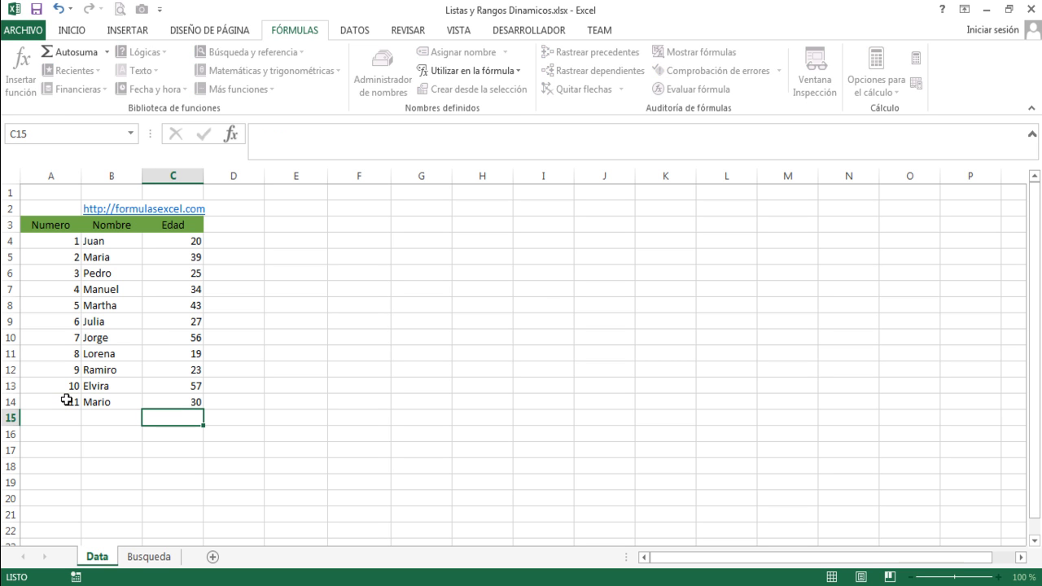
Evaluate =Datos in cell E4, check the array for record 11, and discard the test formula.
left_click(301, 238)
type("=")
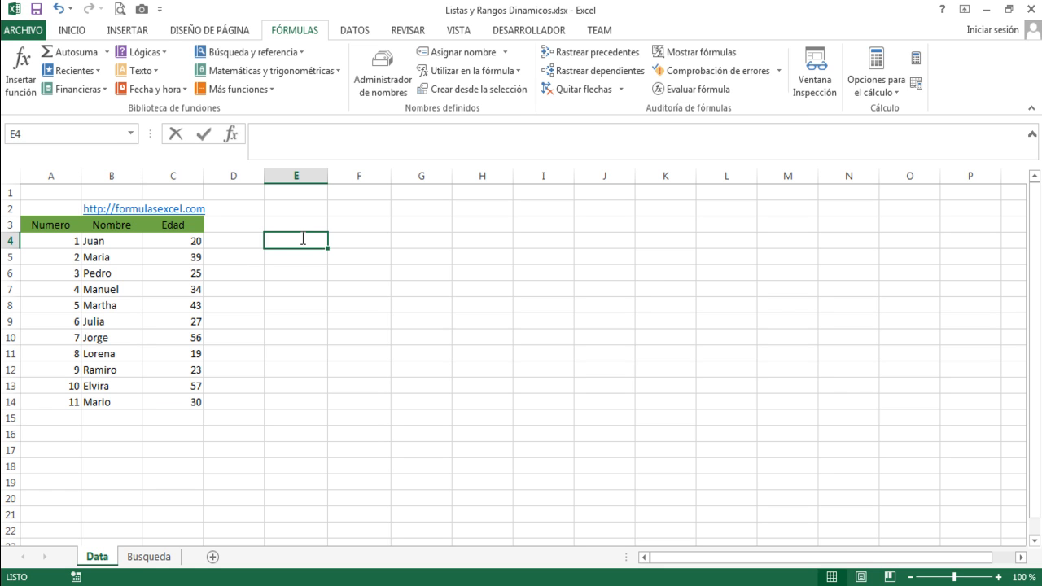
type("datos")
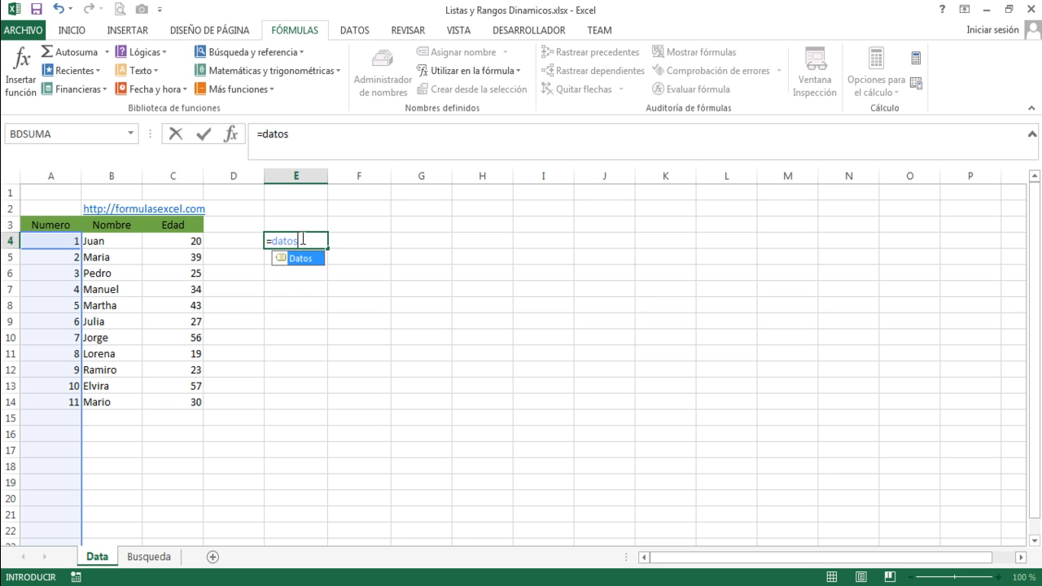
key("Tab")
key("F9")
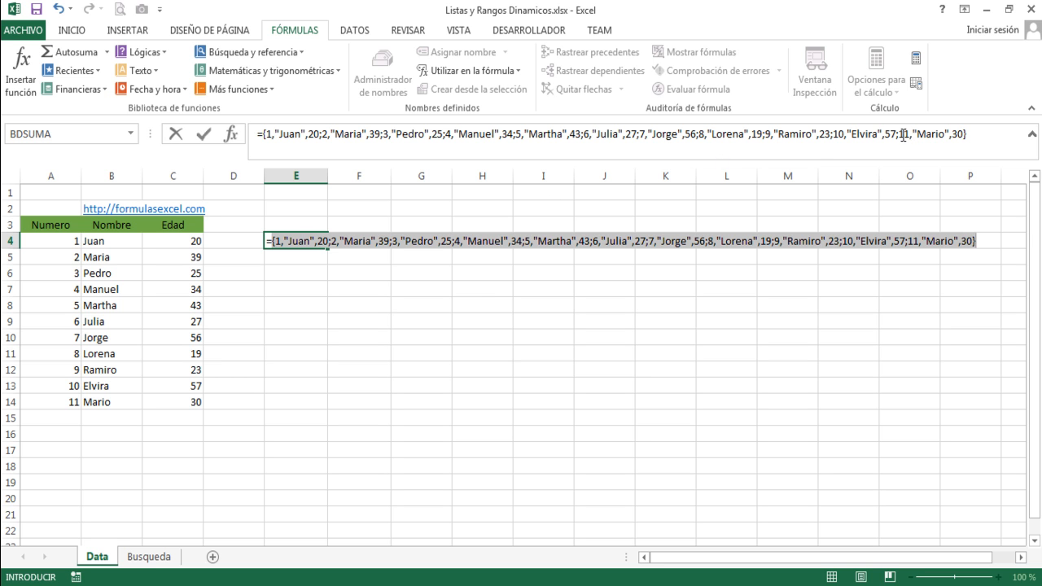
left_click_drag(900, 134, 967, 134)
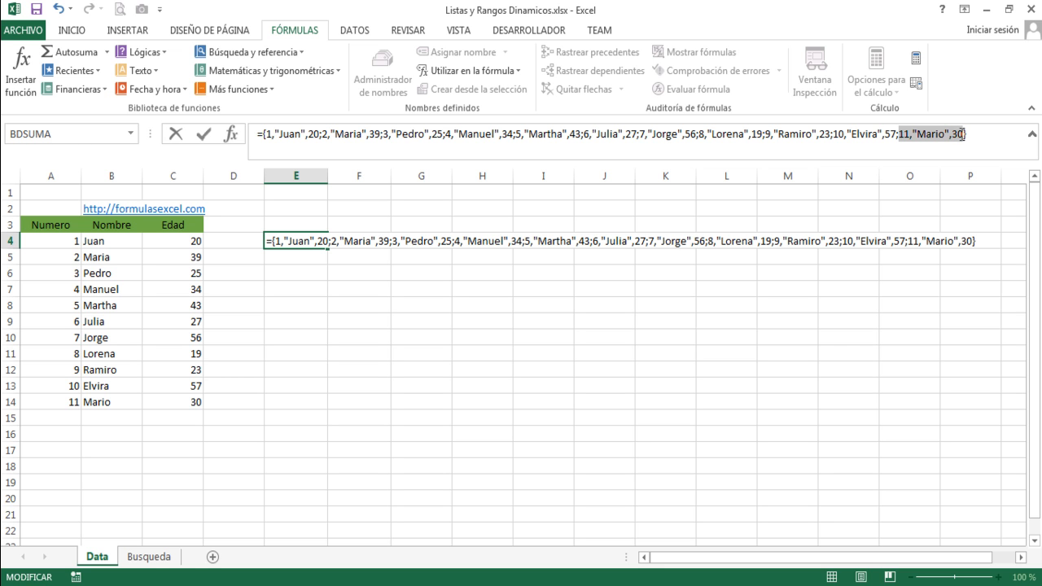
key("Escape")
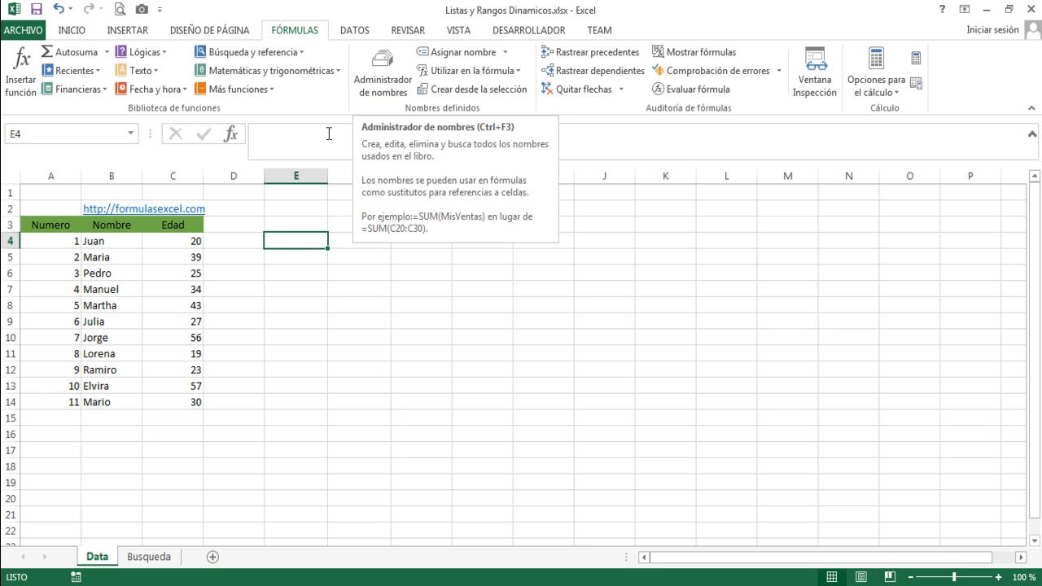
Review the Datos reference in the name manager and the cells under the Numero and Nombre headers on the Busqueda sheet.
left_click(371, 82)
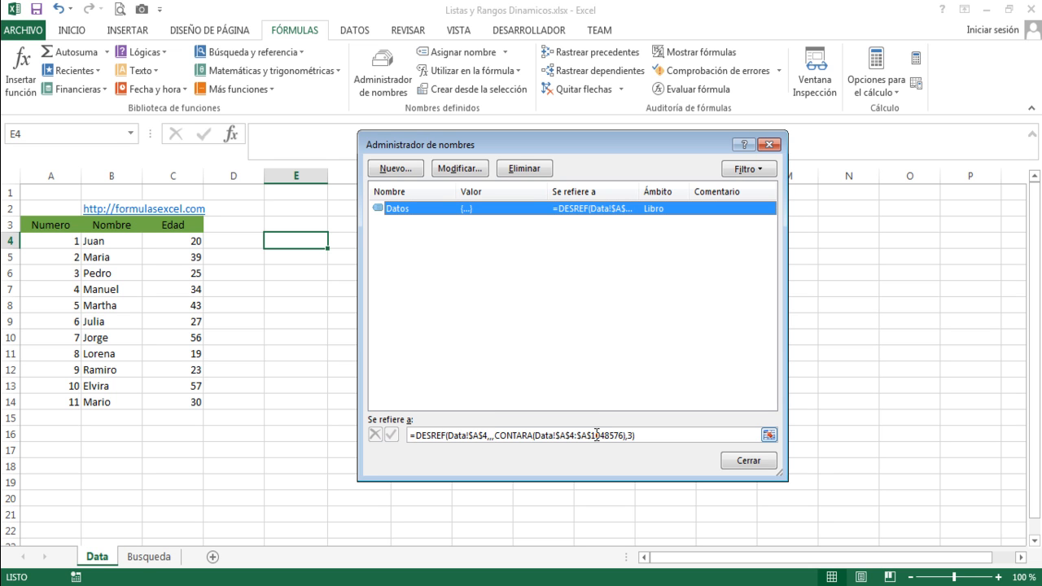
key("Escape")
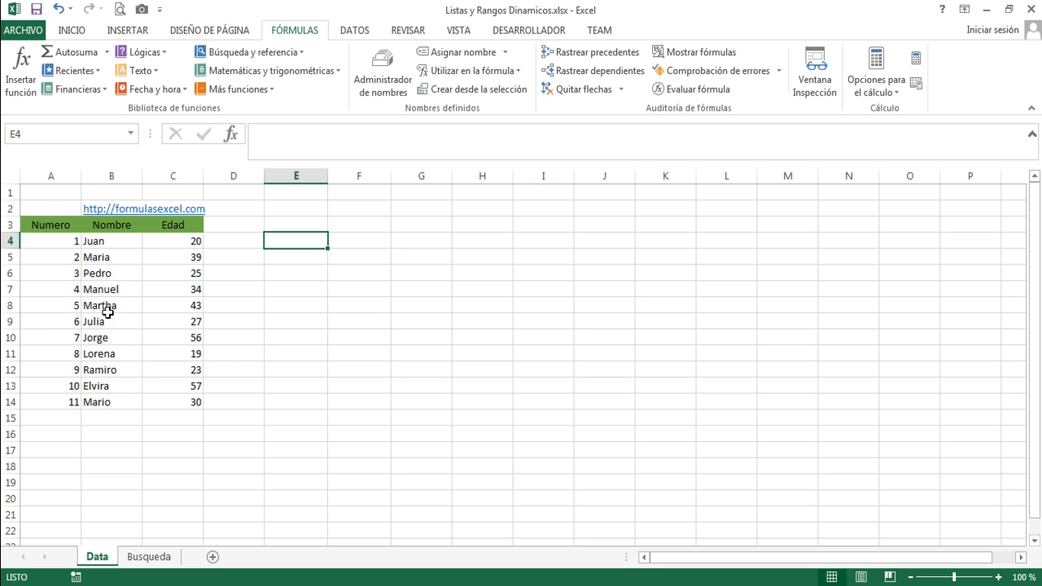
left_click(156, 558)
left_click(187, 241)
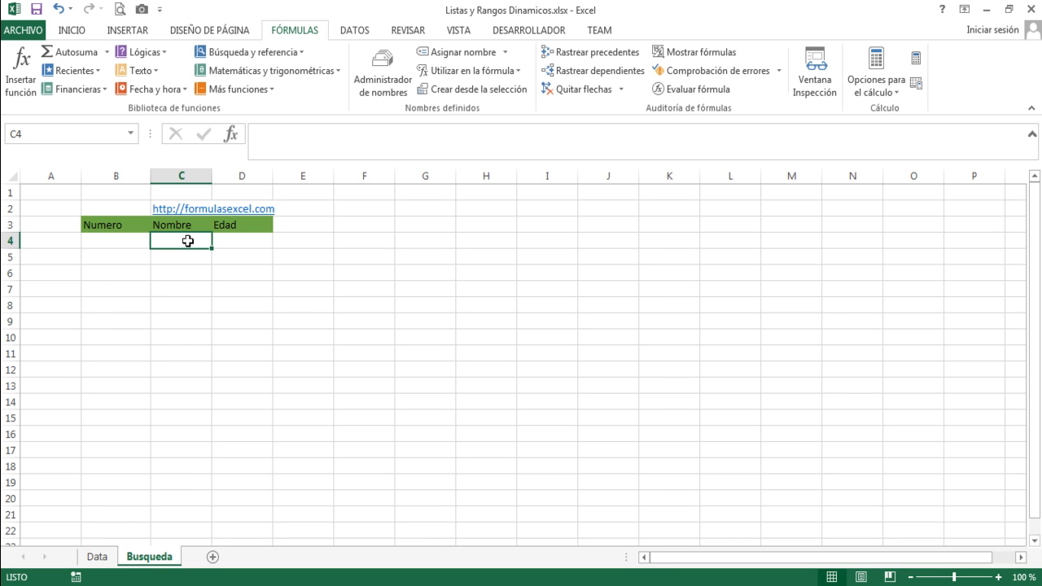
left_click(127, 240)
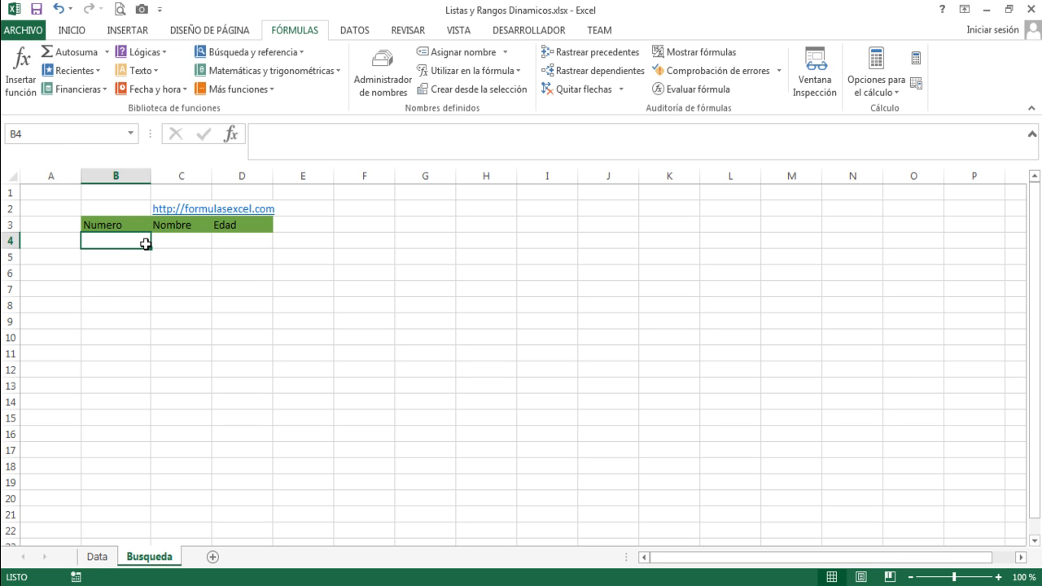
Return to cell A4 on the Data sheet and copy the Datos reference formula from the name manager.
left_click(101, 556)
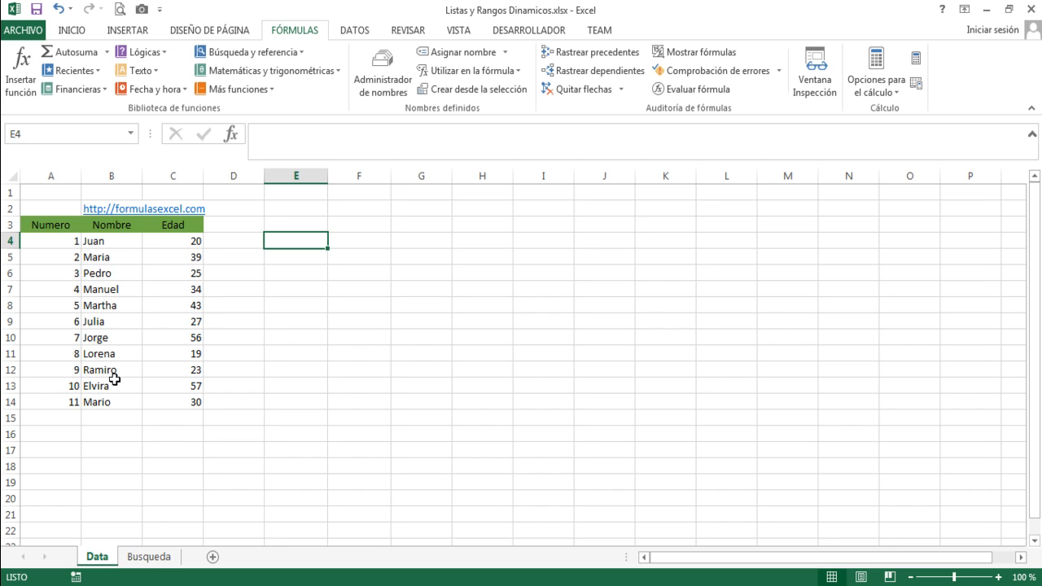
left_click(63, 243)
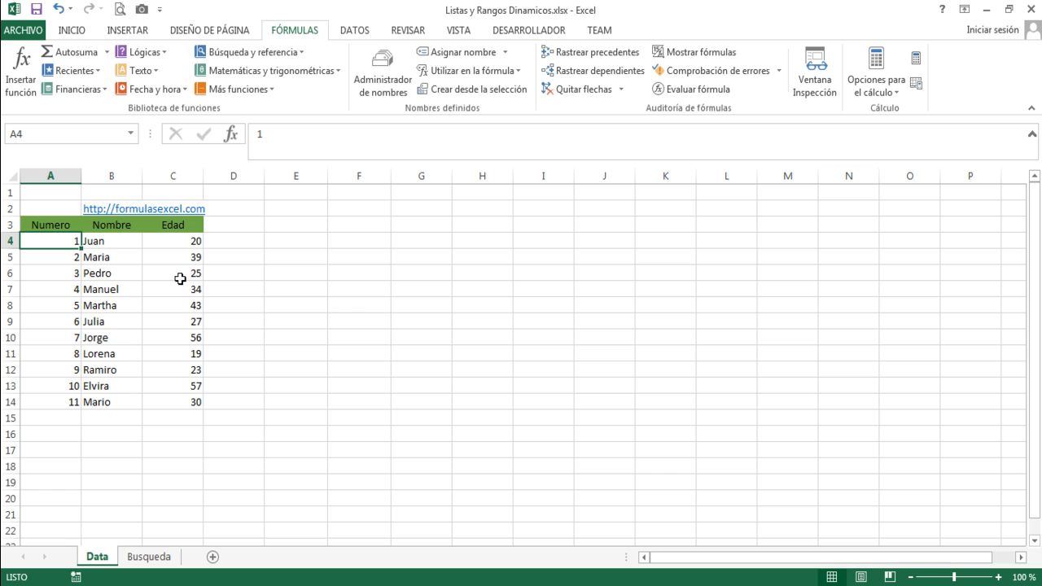
left_click(383, 87)
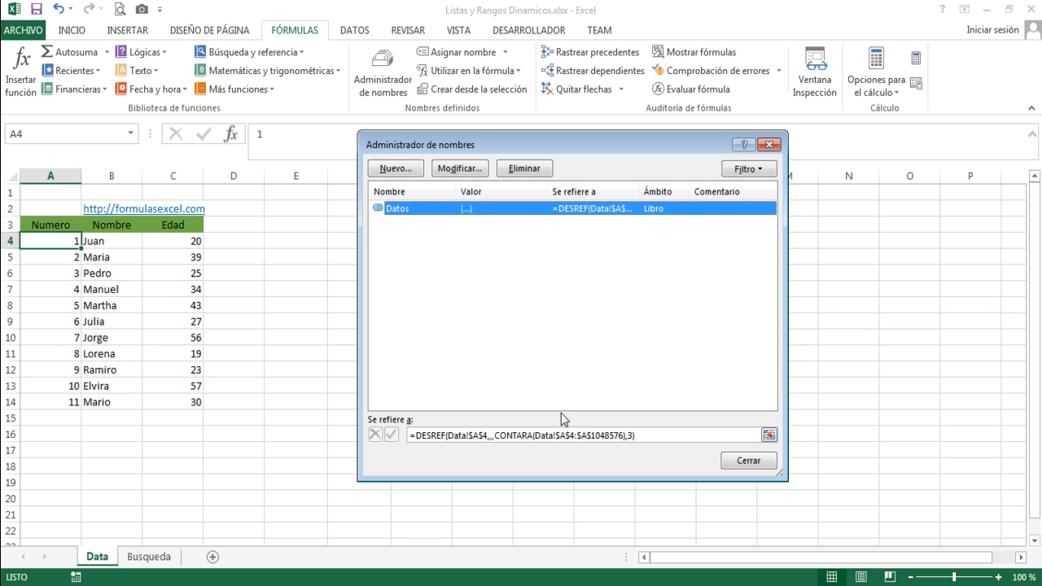
left_click_drag(641, 434, 402, 437)
key("ctrl+c")
left_click(396, 345)
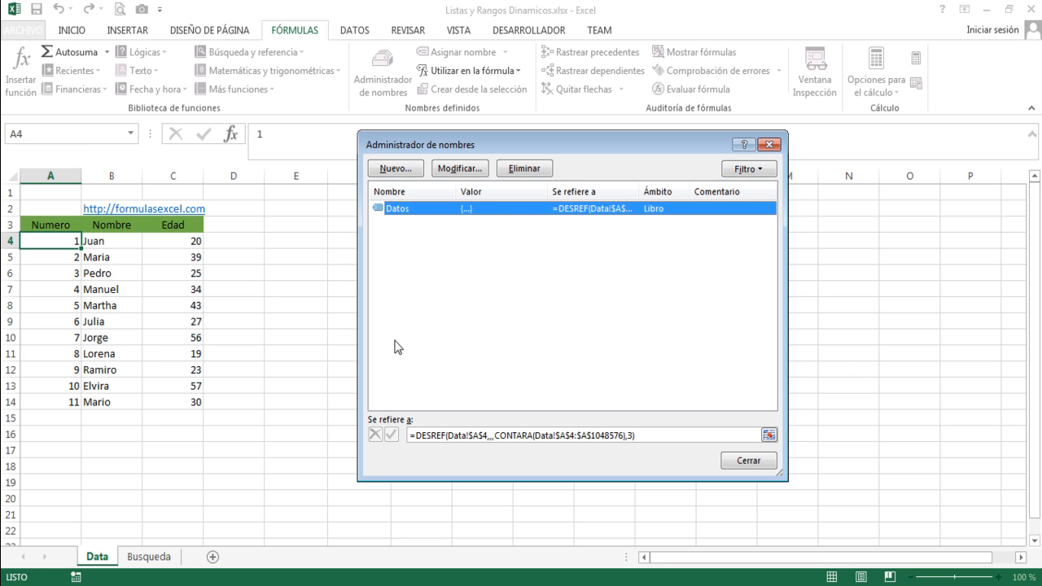
Create the workbook-scope name Lista referring to =DESREF(Data!$A$4,,,CONTARA(Data!$A$4:$A$1048576)) and close the name manager.
left_click(395, 167)
type("L")
left_click_drag(531, 362, 421, 353)
key("ctrl+v")
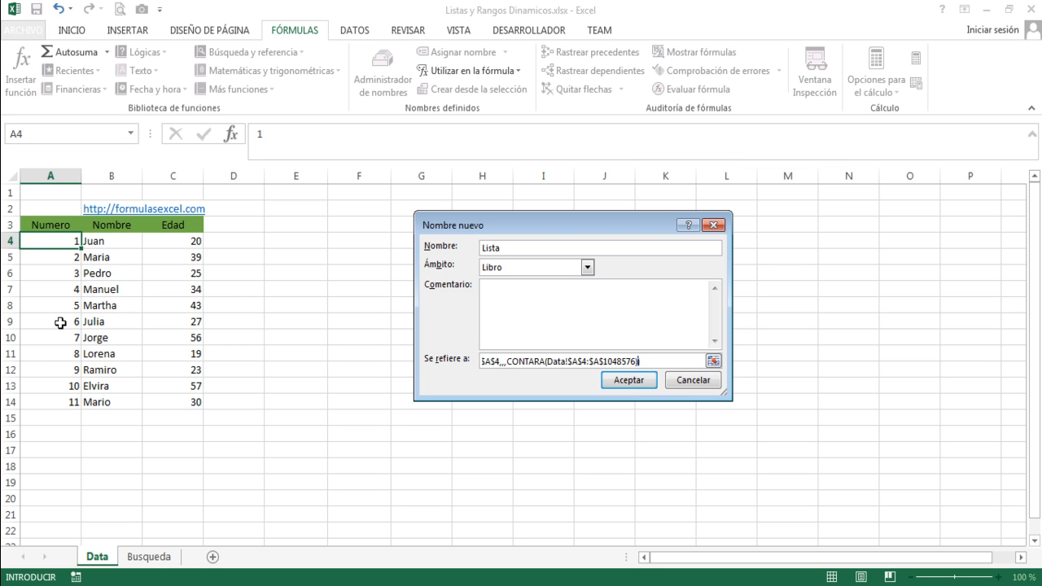
left_click(628, 381)
left_click(731, 463)
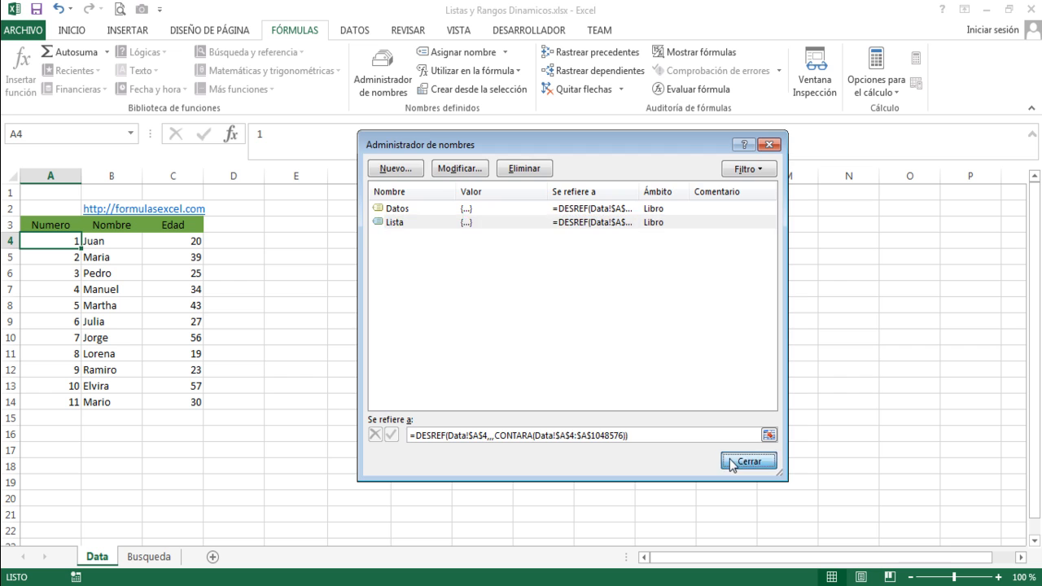
Check the Lista range by evaluating =lista in cell F3, and discard the test formula.
left_click(358, 225)
type("=")
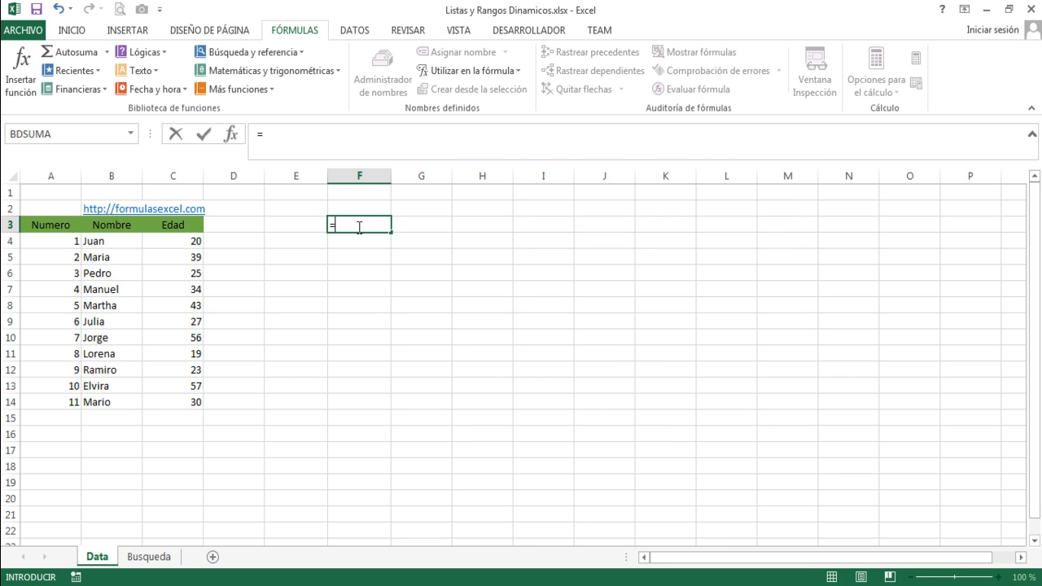
type("lista")
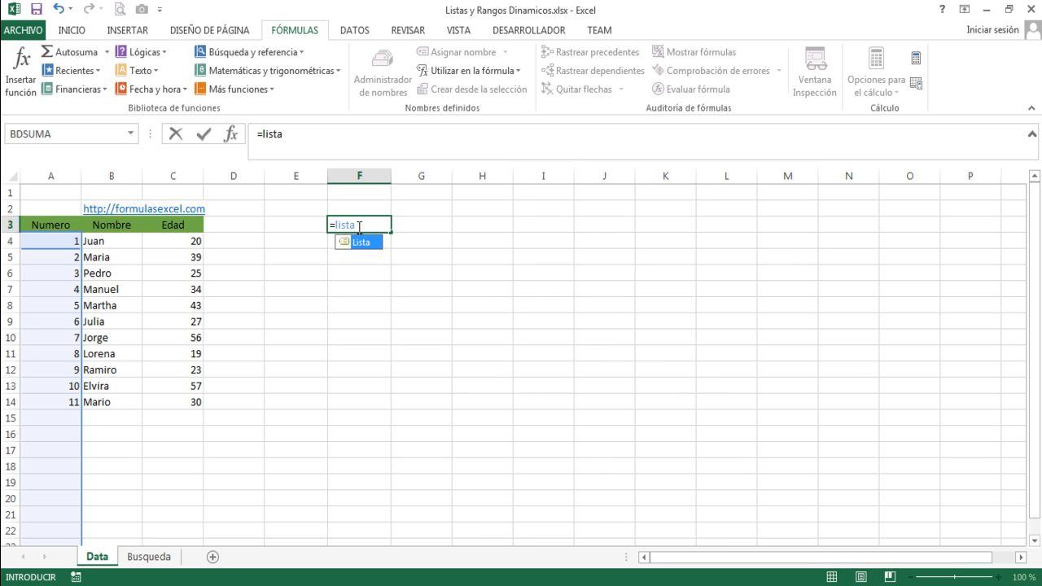
key("F9")
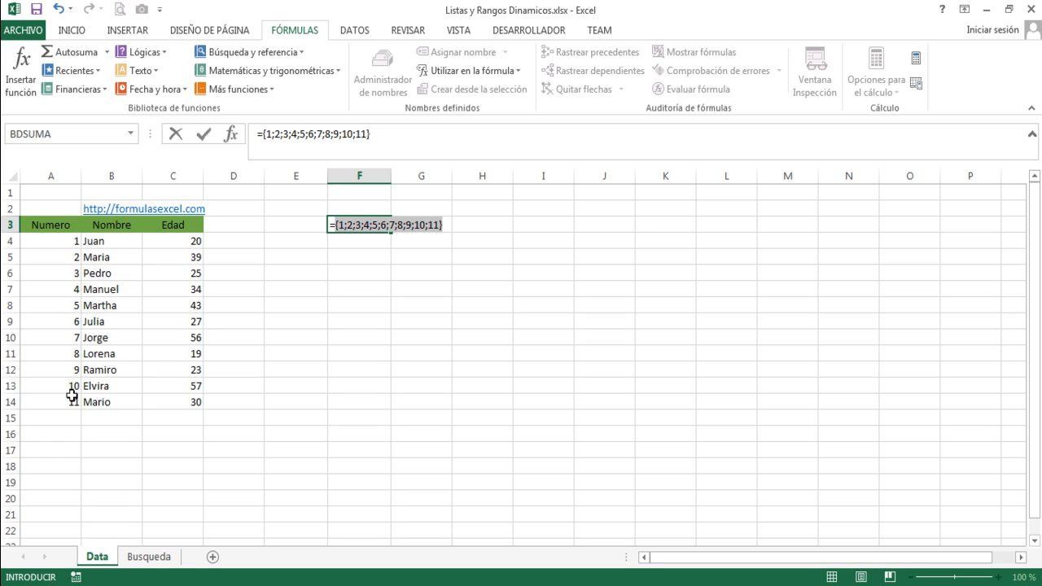
key("Escape")
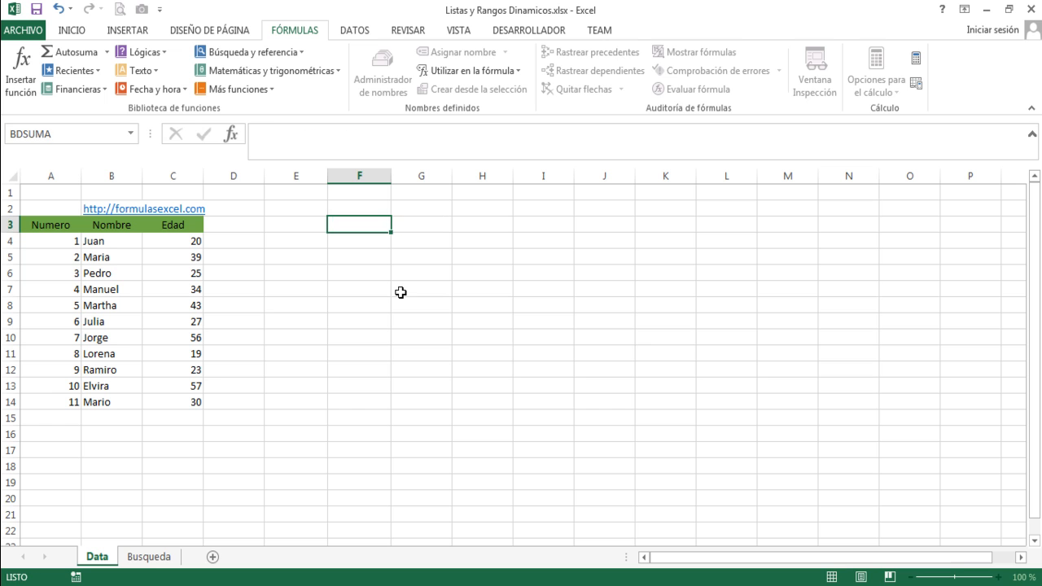
Add a record in row 15 of the Data sheet with number 12, the person's first name and age 32.
left_click(66, 417)
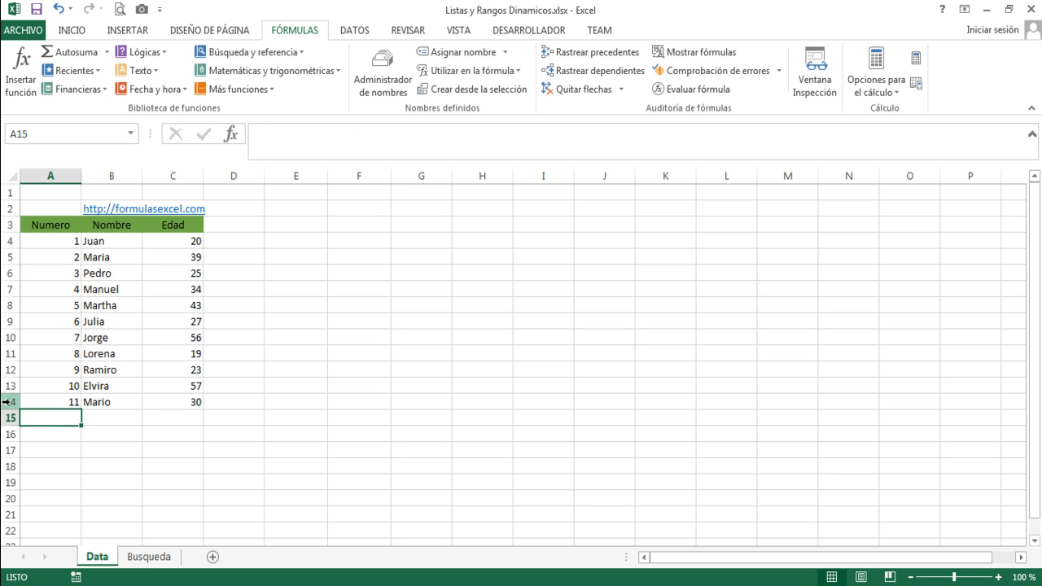
type("12")
key("Tab")
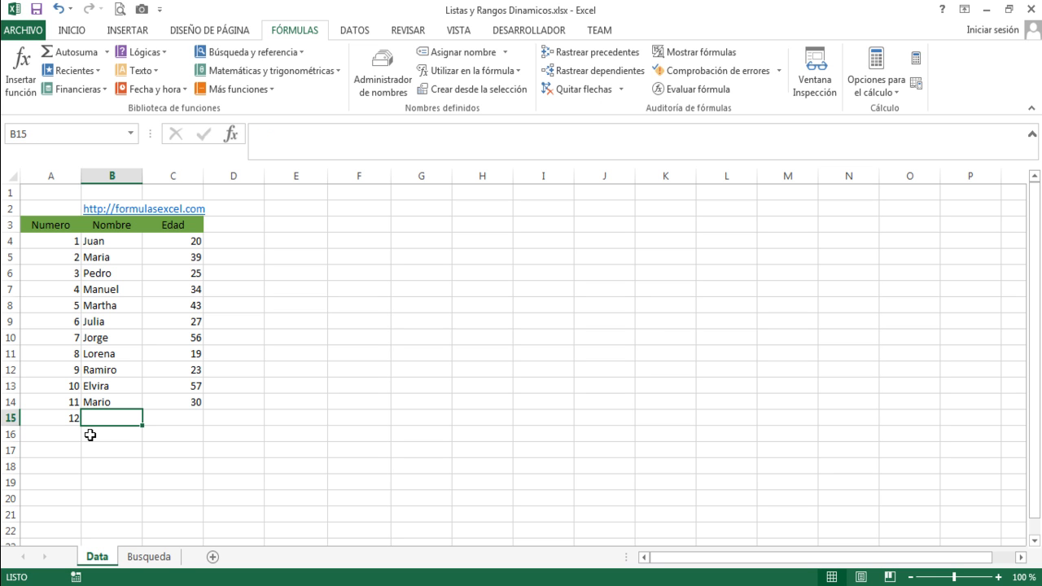
type("Joaquin")
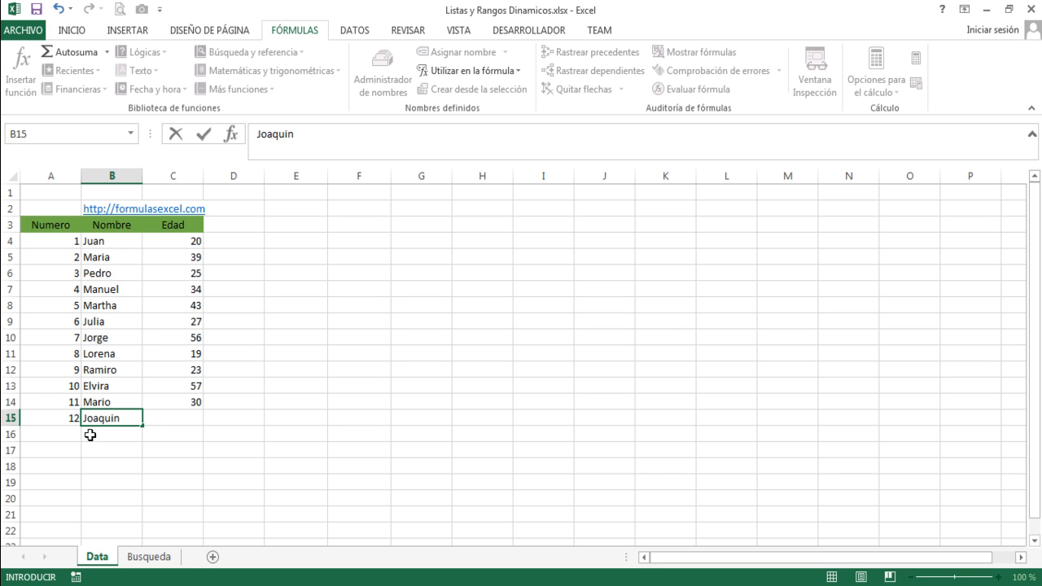
key("Tab")
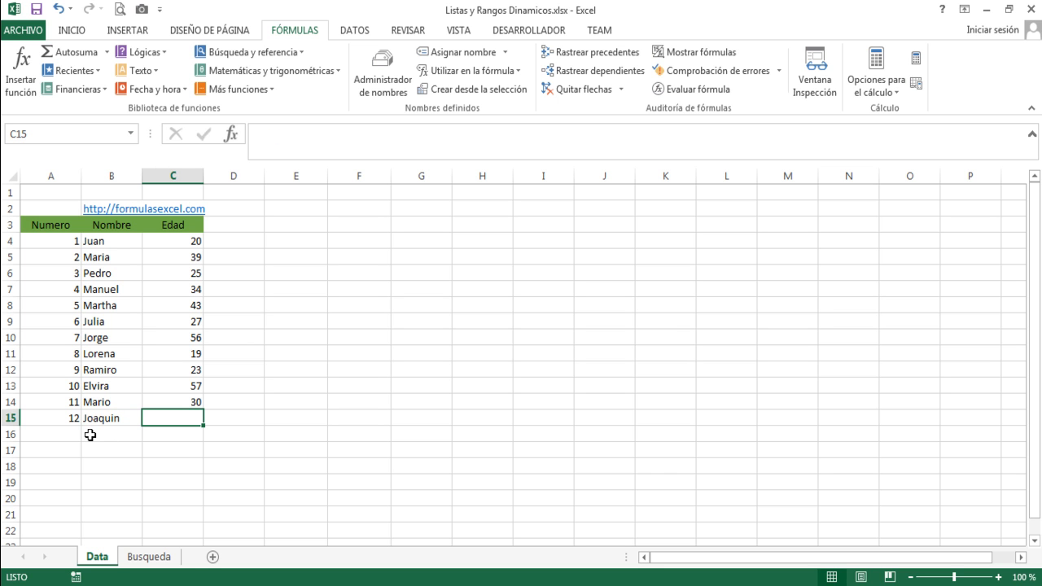
type("32")
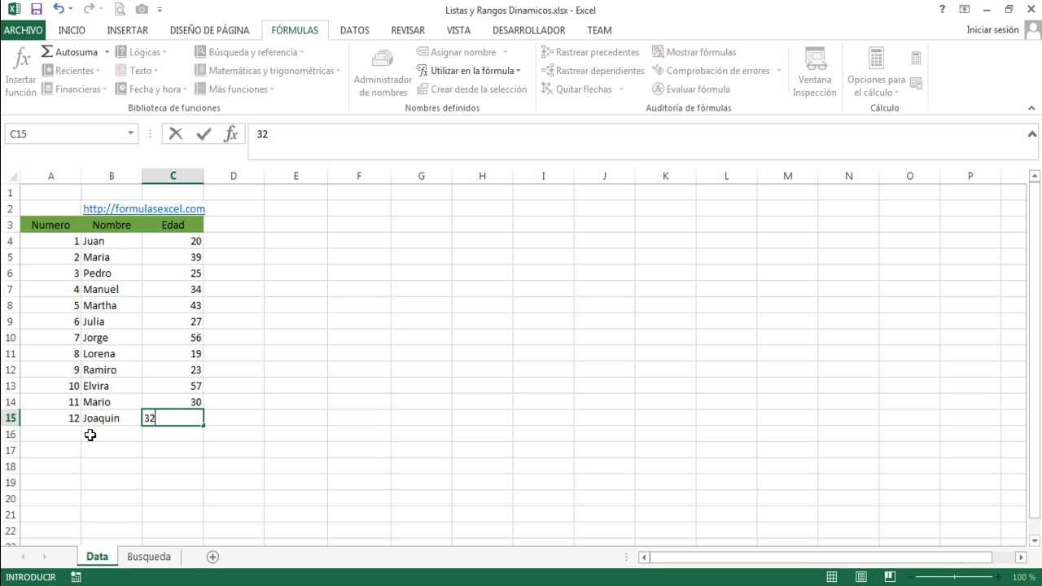
key("Down")
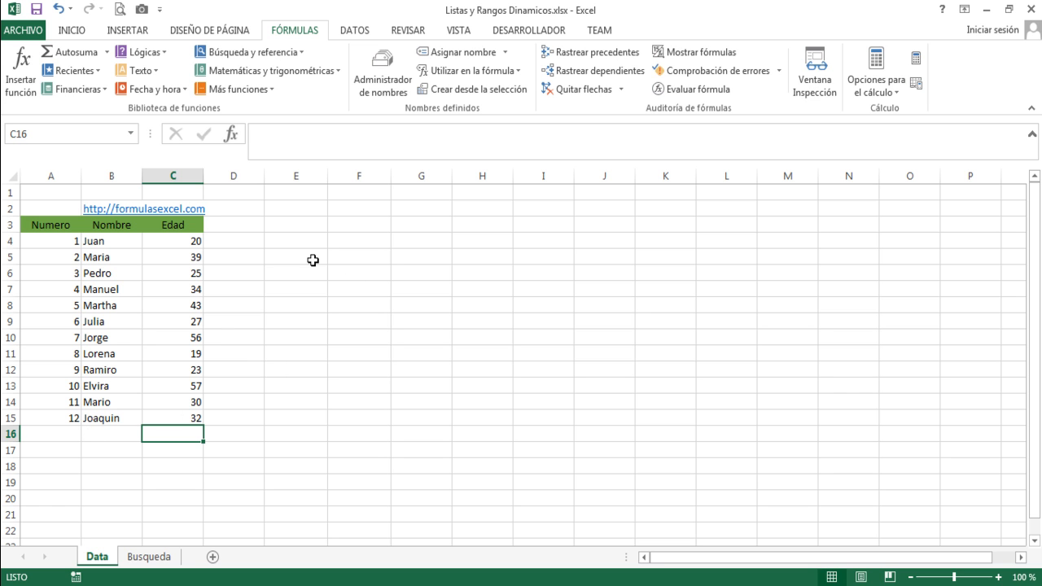
Evaluate =lista in cell E5 to check that number 12 is included, and discard the test formula.
left_click(312, 259)
type("=lista")
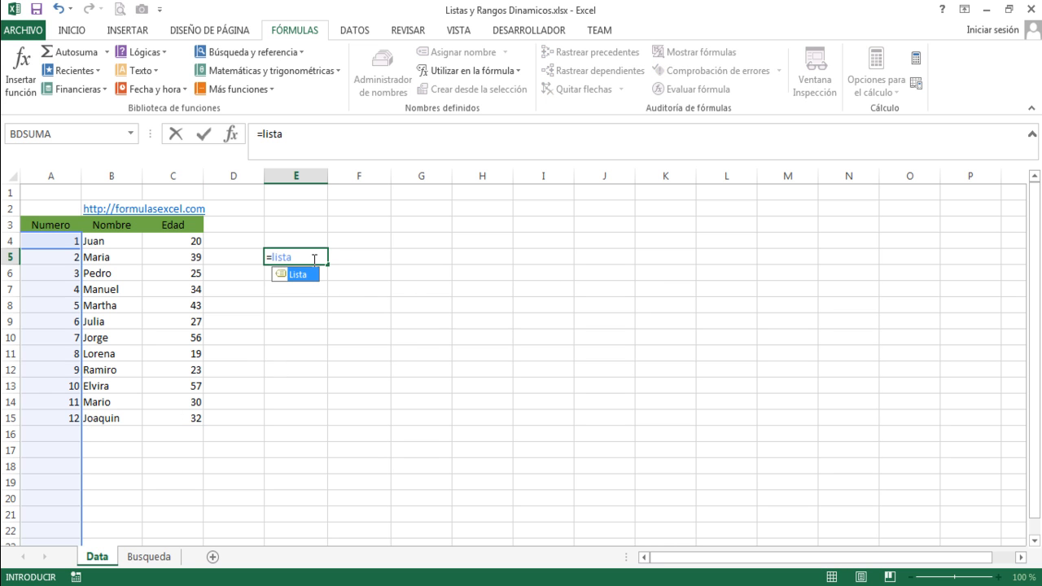
key("F9")
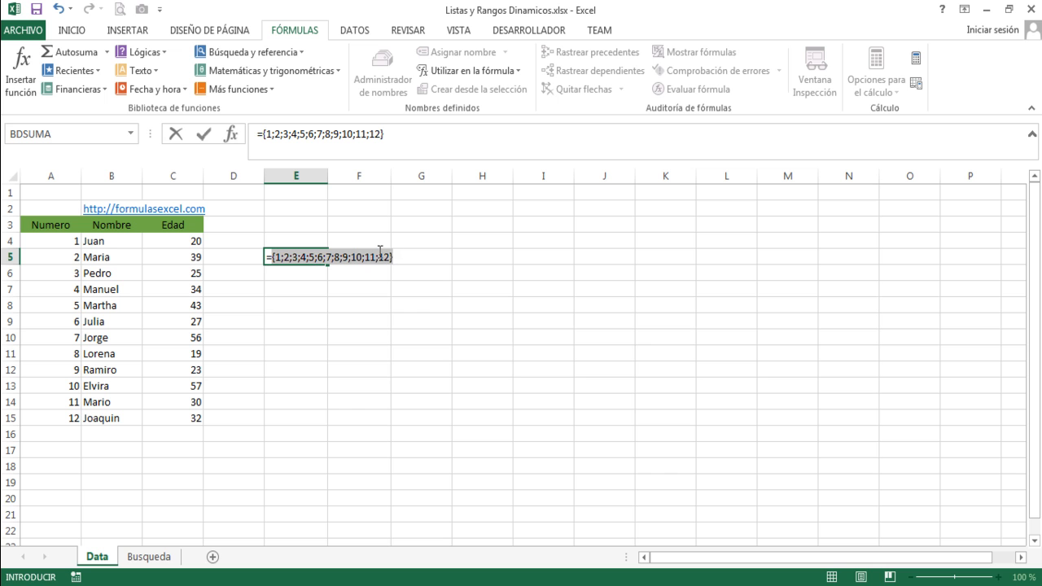
key("Escape")
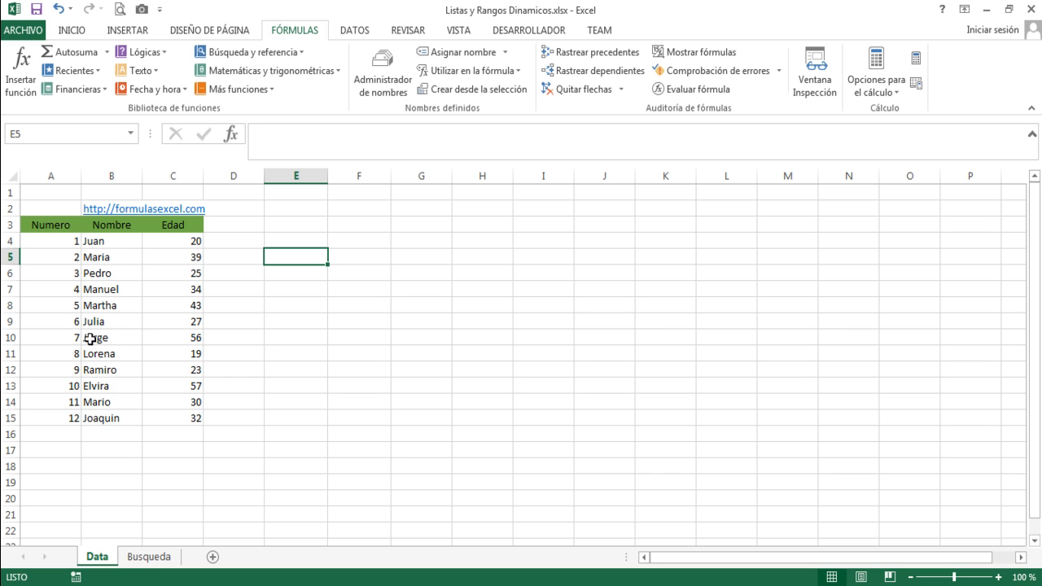
Review the defined names and restrict cell B4 on the Busqueda sheet to a dropdown list with source =Lista.
left_click(383, 84)
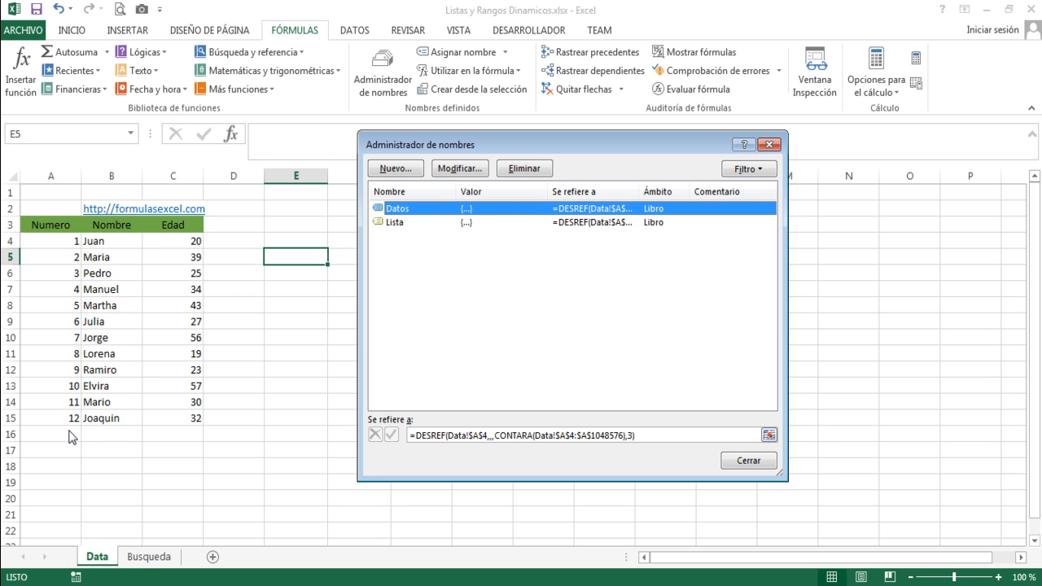
key("Escape")
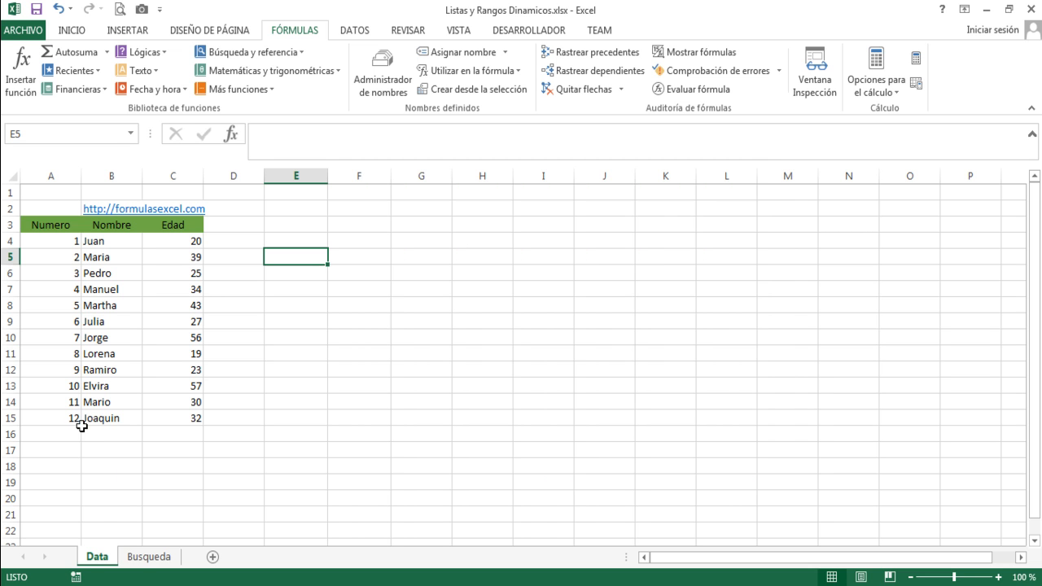
left_click(145, 557)
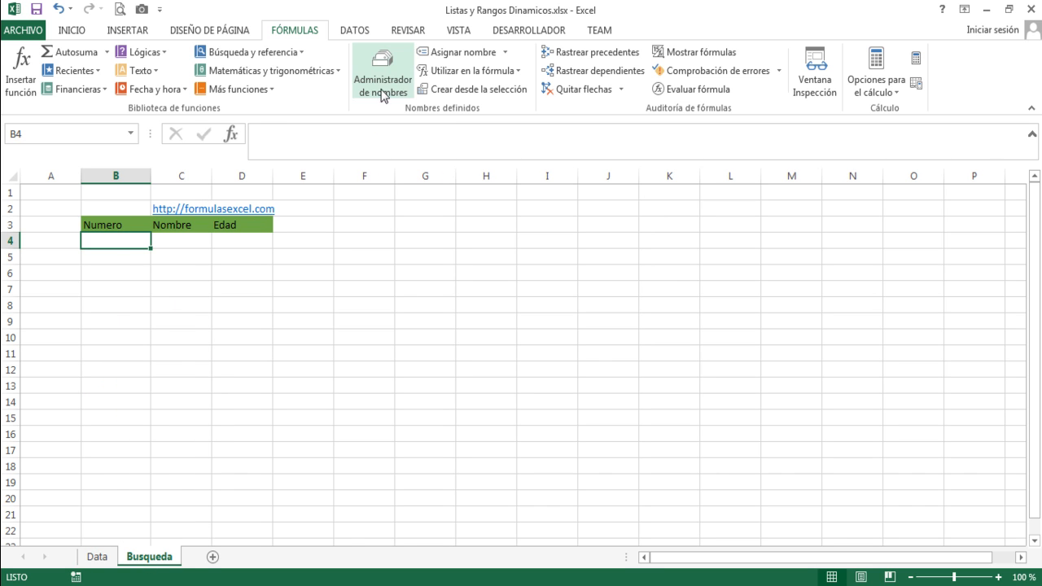
left_click(354, 31)
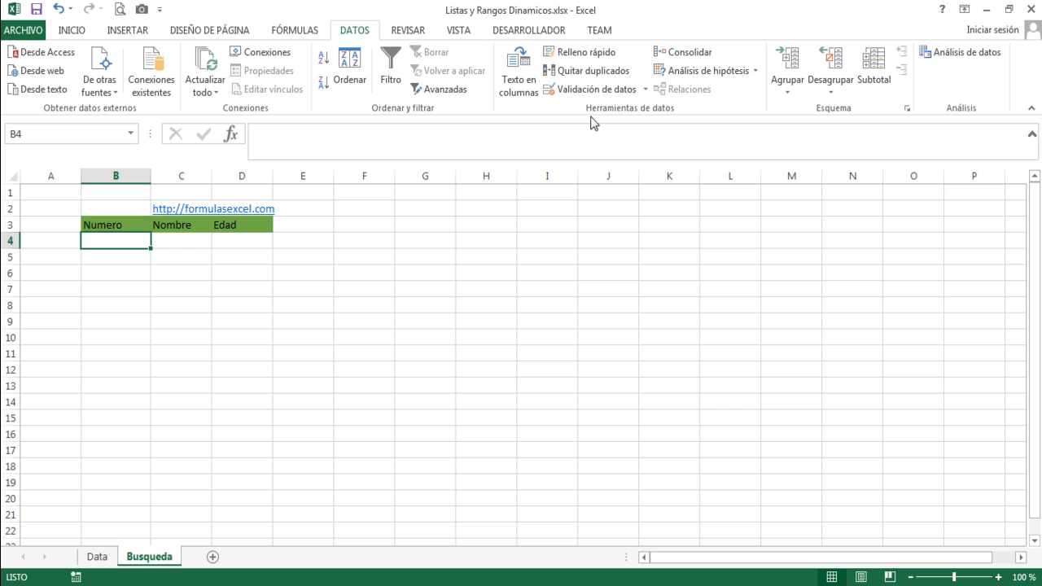
left_click(581, 91)
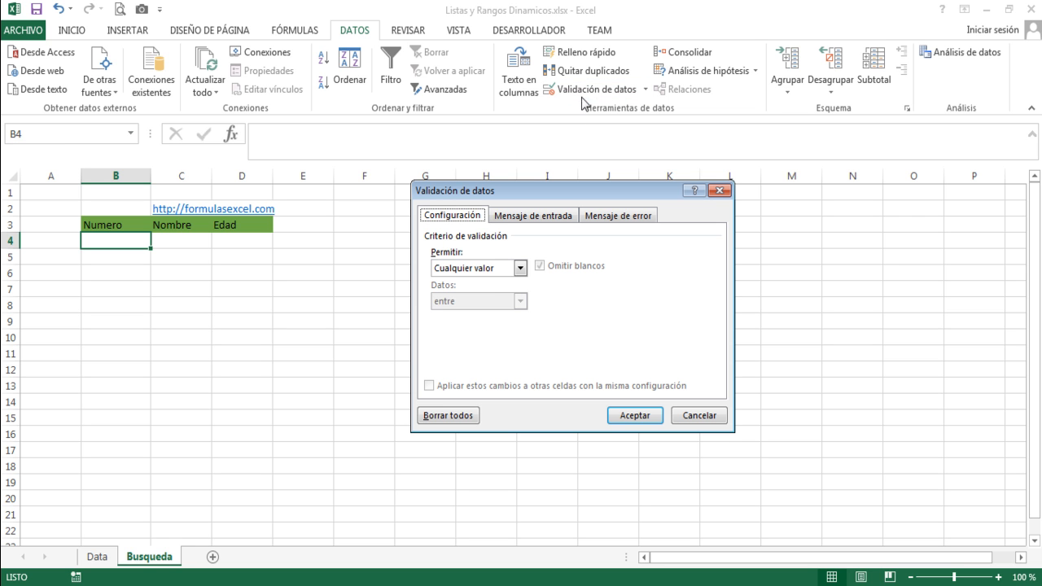
left_click(519, 268)
left_click(460, 315)
left_click(454, 332)
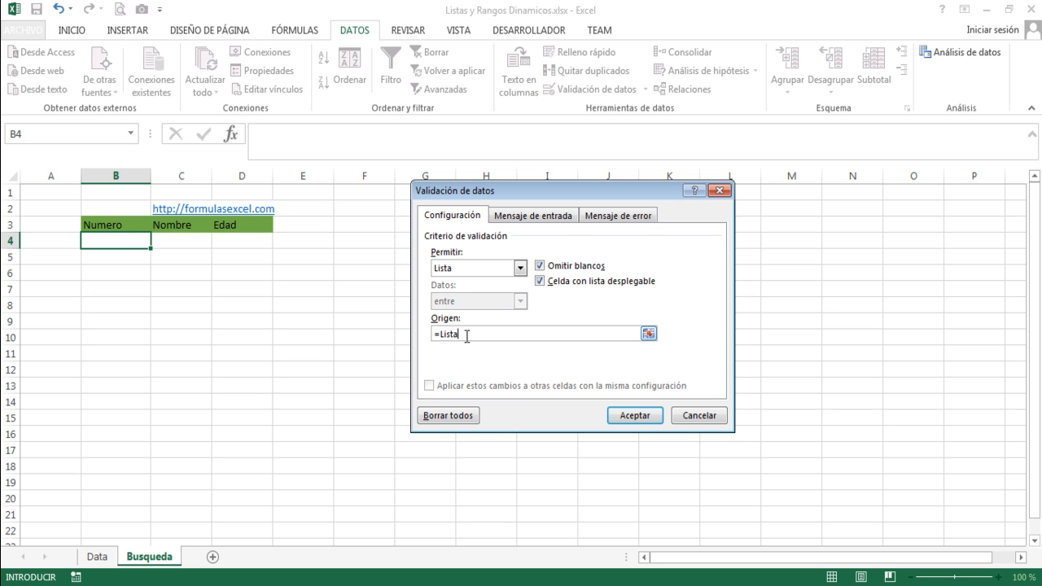
left_click(634, 416)
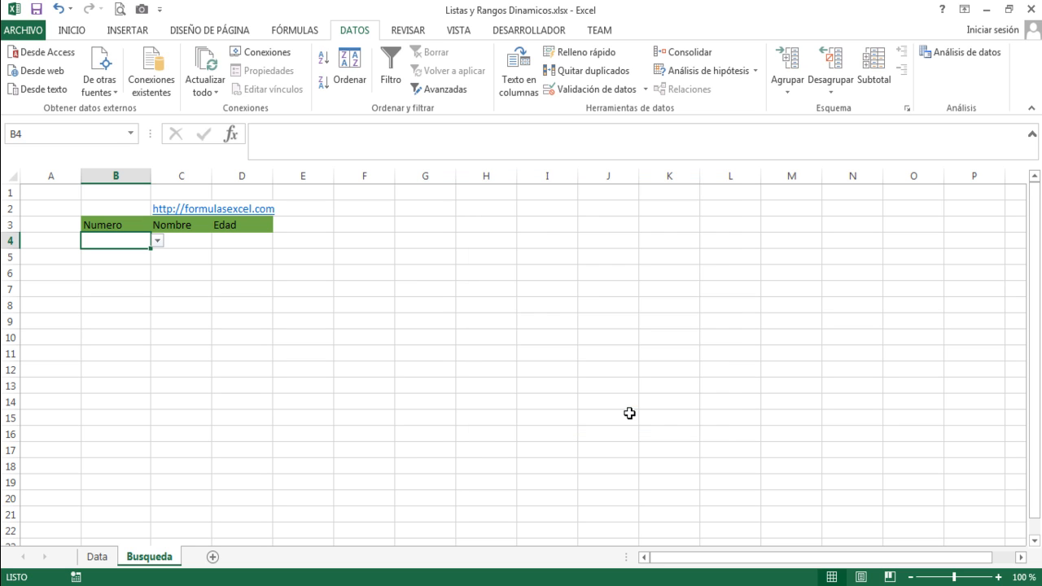
Examine all entries in the B4 dropdown list and compare them with the Numero column on the Data sheet.
left_click(171, 260)
left_click(131, 241)
left_click(158, 242)
left_click_drag(158, 276, 158, 316)
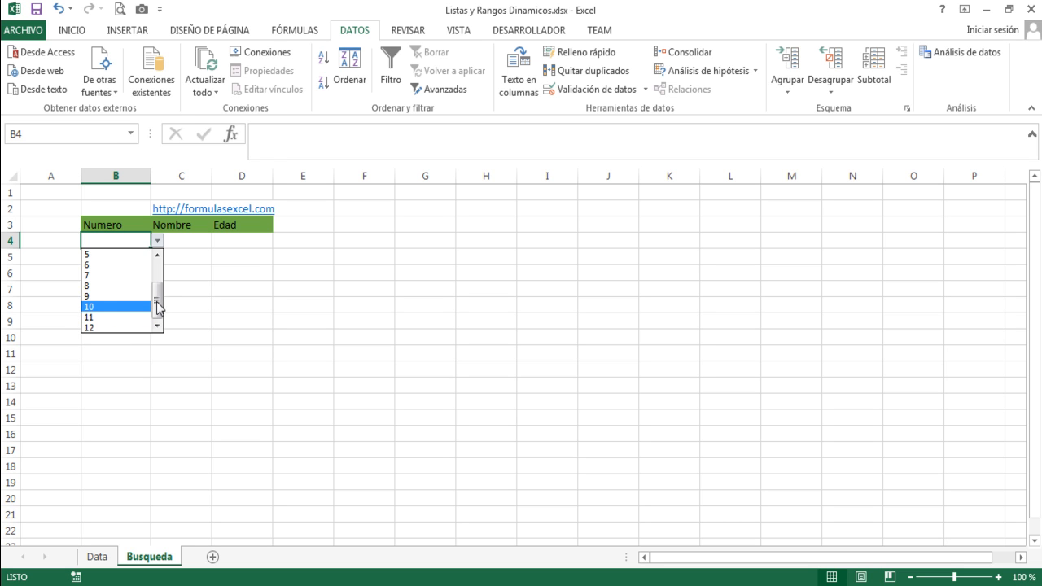
left_click_drag(158, 312, 160, 271)
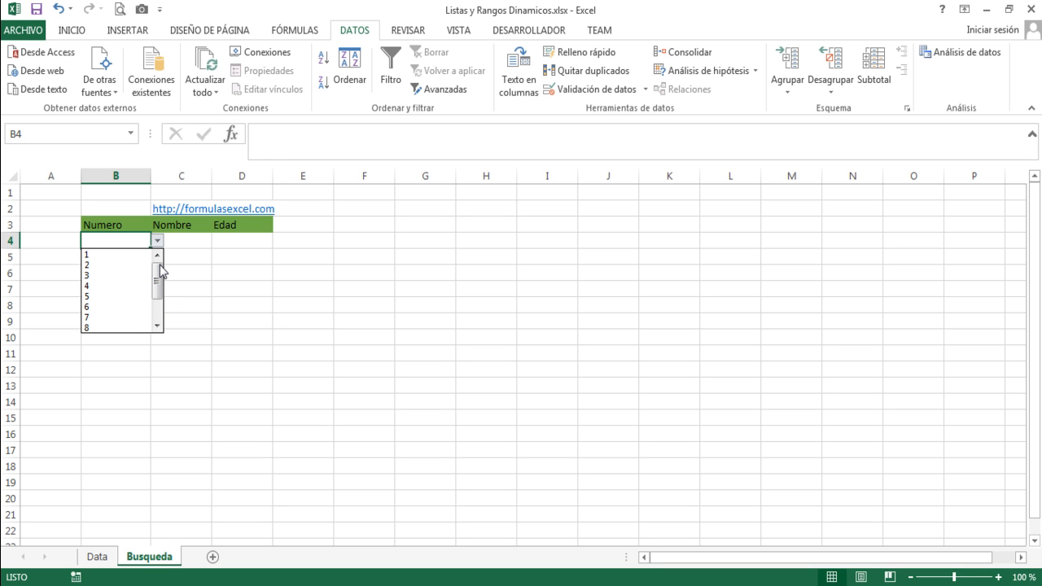
key("Escape")
left_click(97, 556)
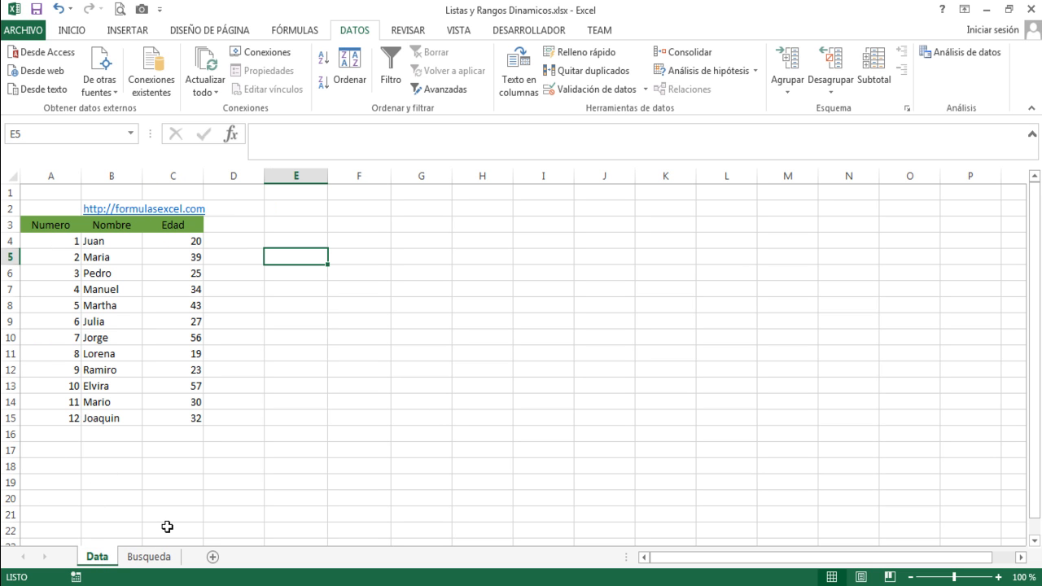
left_click(148, 558)
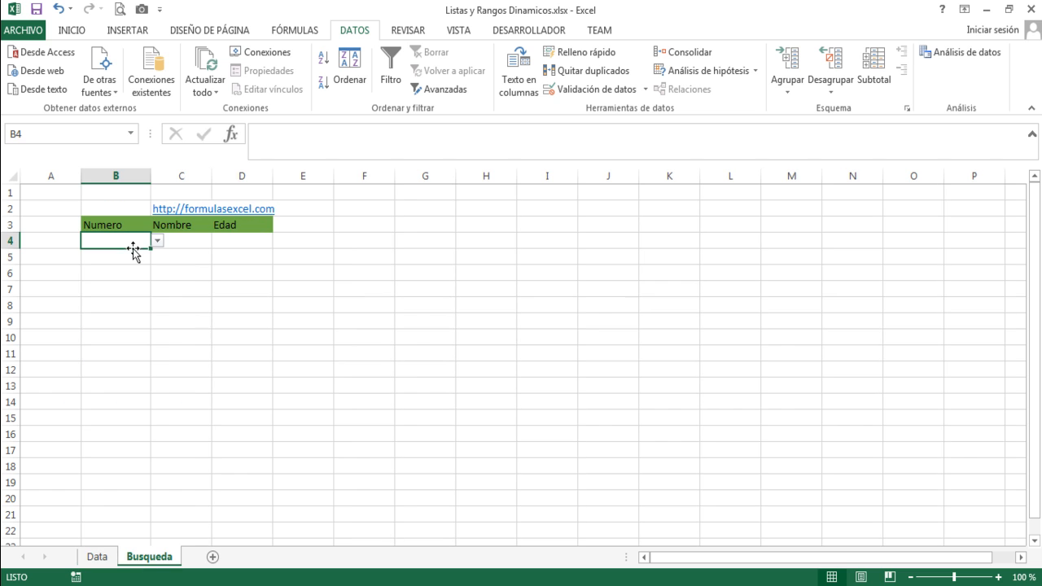
Choose number 3 from the dropdown list in cell B4 of the Busqueda sheet.
left_click(157, 240)
left_click_drag(157, 281, 157, 327)
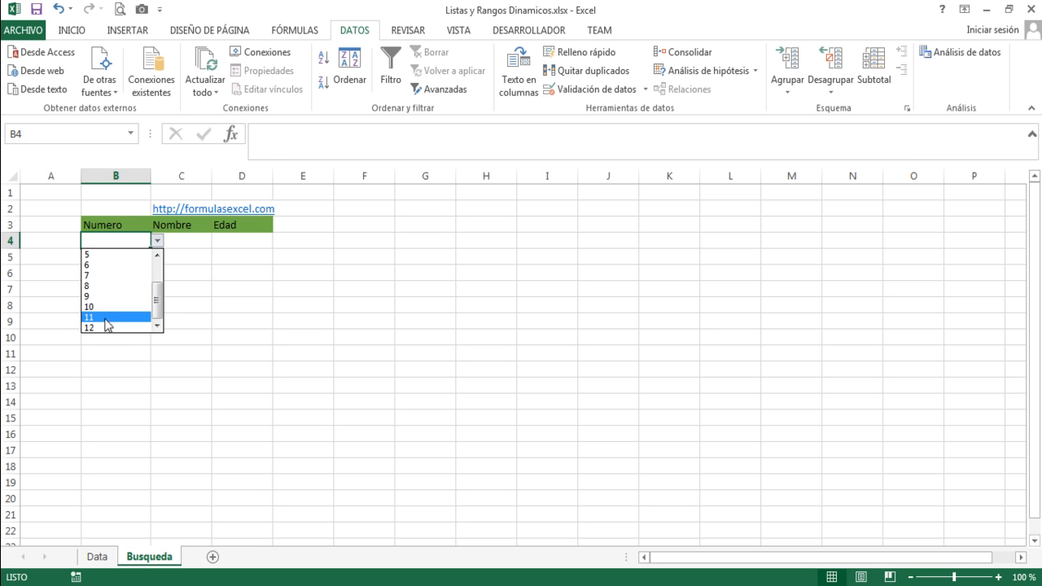
left_click_drag(159, 302, 158, 257)
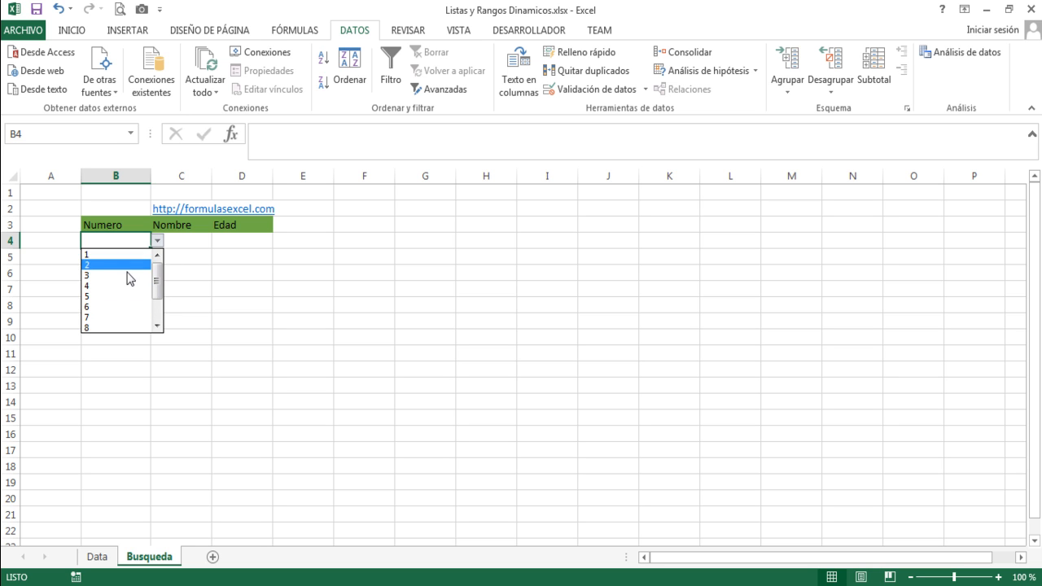
left_click(102, 275)
Enter =BUSCARV(B4,Datos,2,FALSO) in cell C4 of the Busqueda sheet to look up the name.
left_click(182, 238)
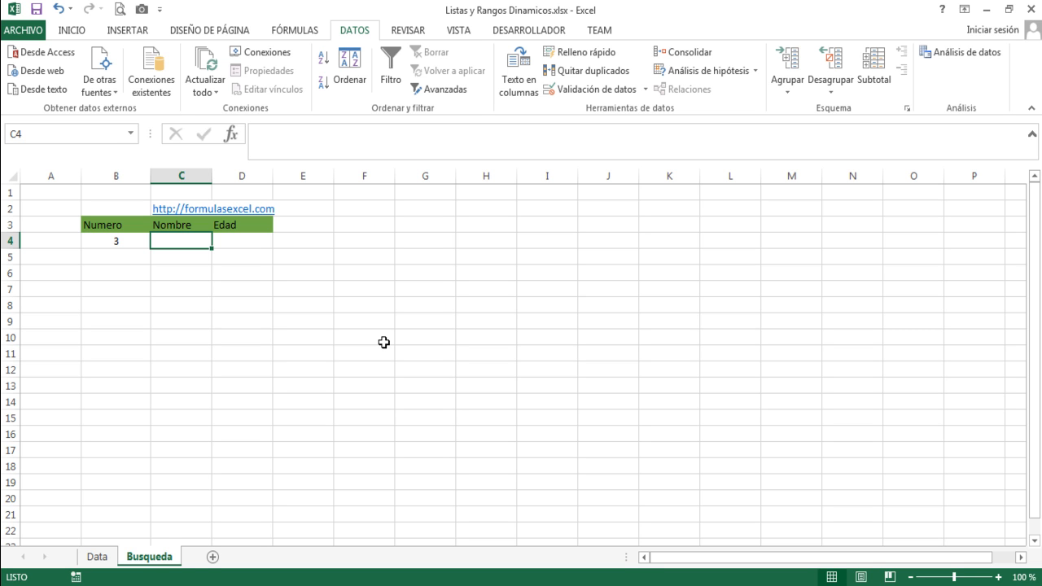
left_click(97, 557)
left_click(153, 558)
type("=buscarv(")
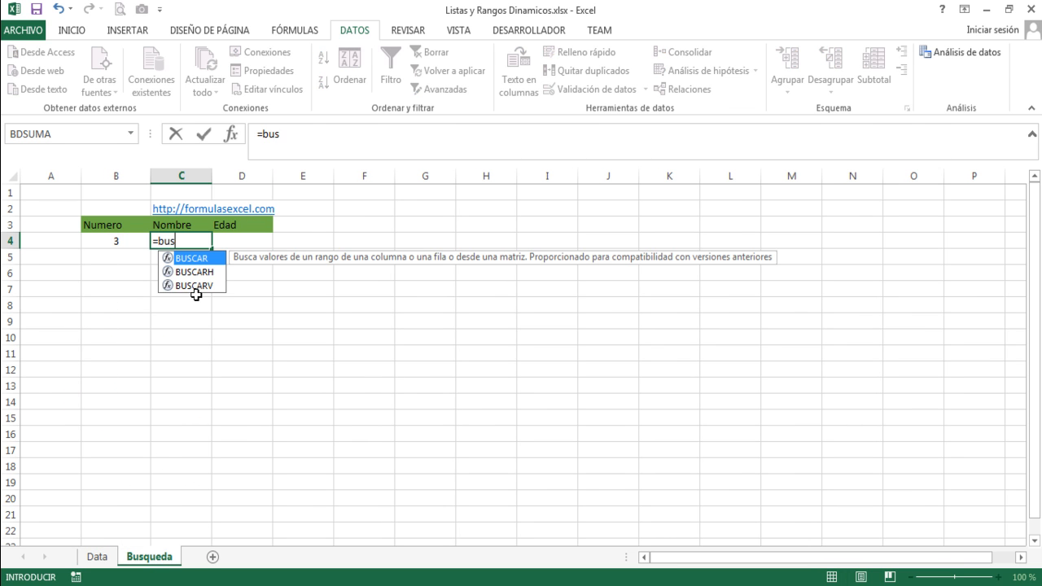
left_click(114, 238)
type(",")
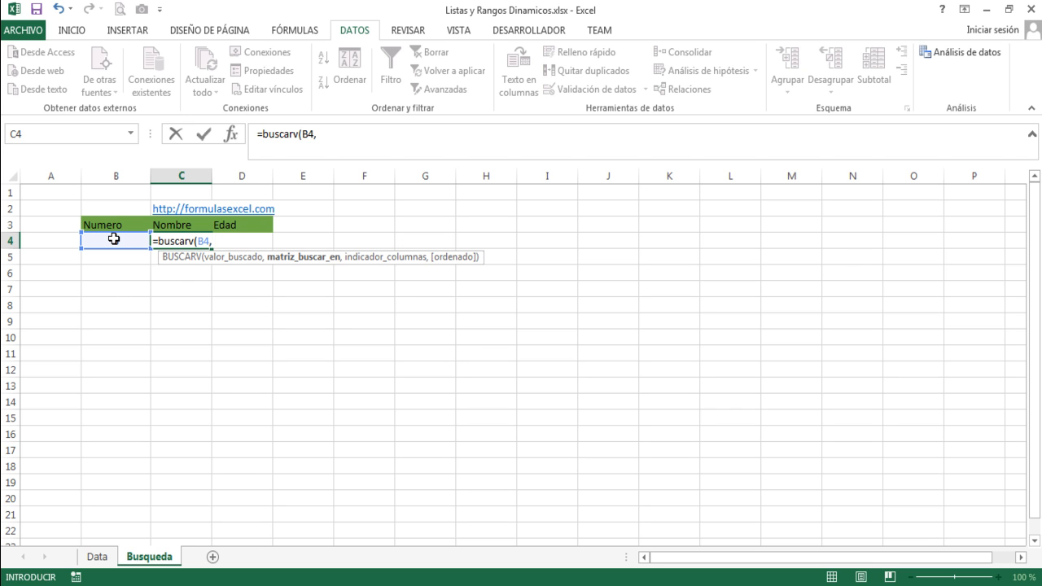
type("Datos")
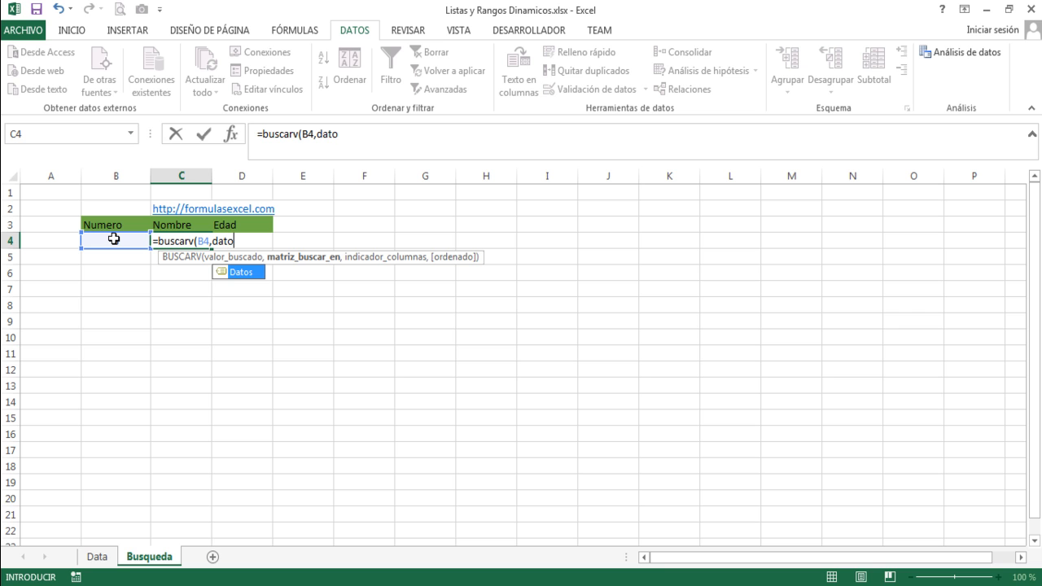
type(",")
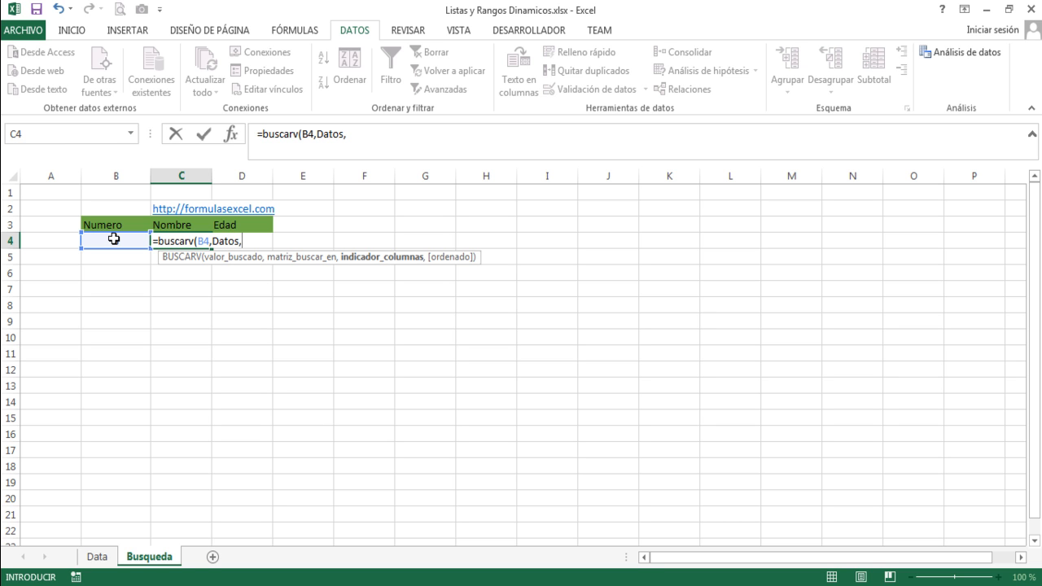
type("2,falso")
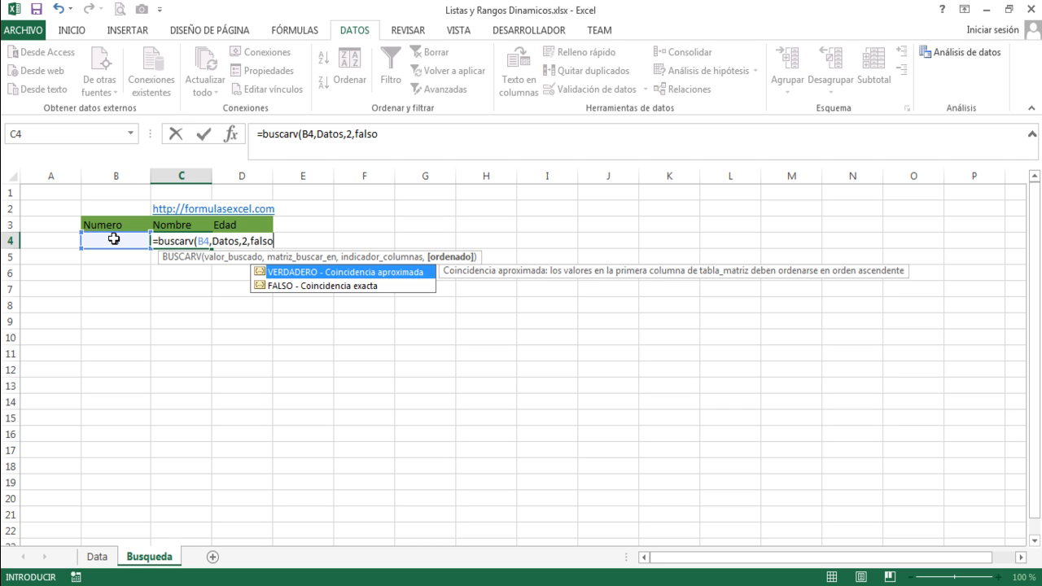
type(")")
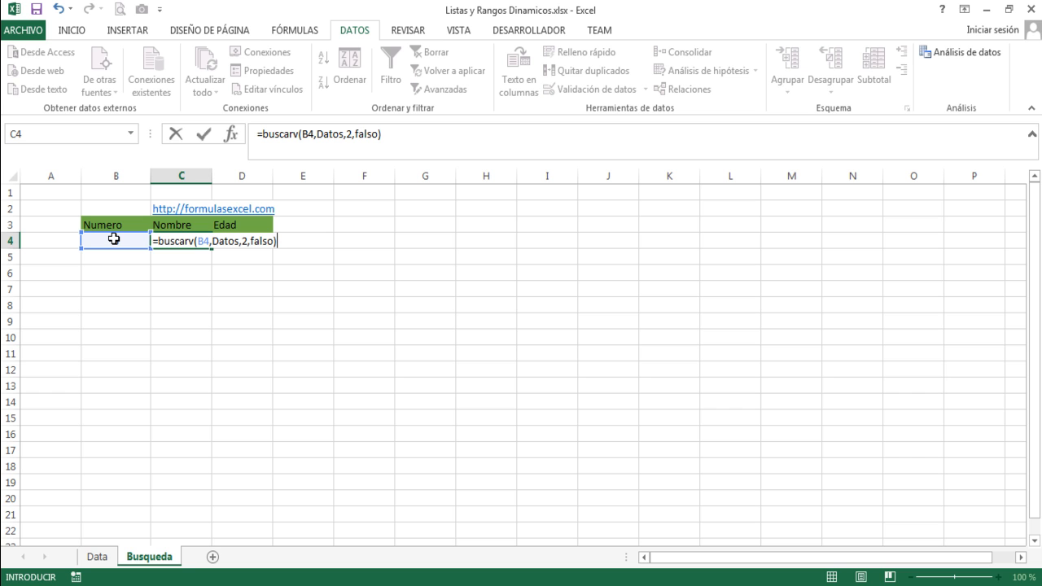
key("Return")
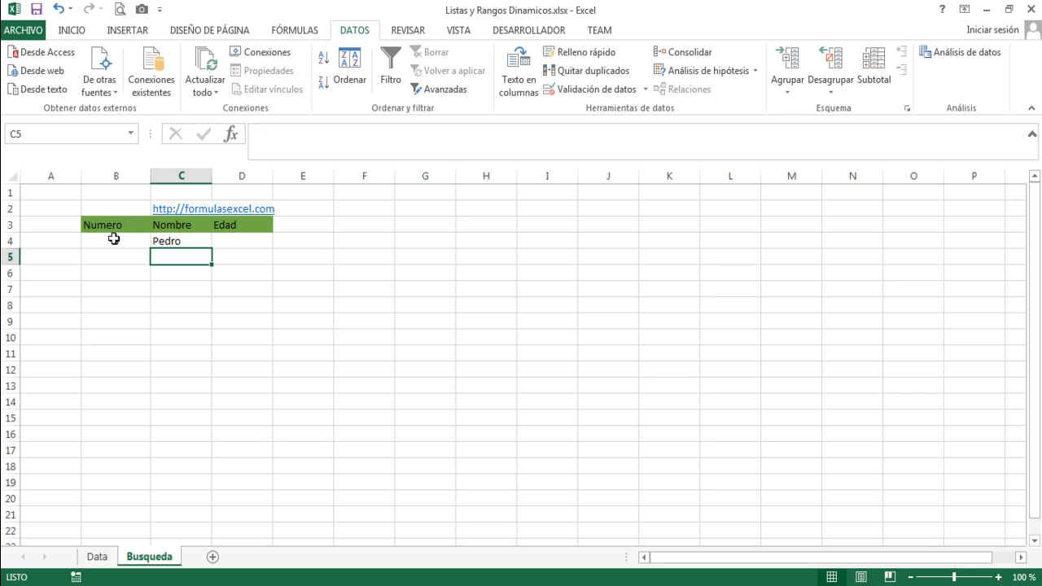
Make the lookup reference in C4's formula absolute as $B$4 and copy the formula to cell D4.
key("Up")
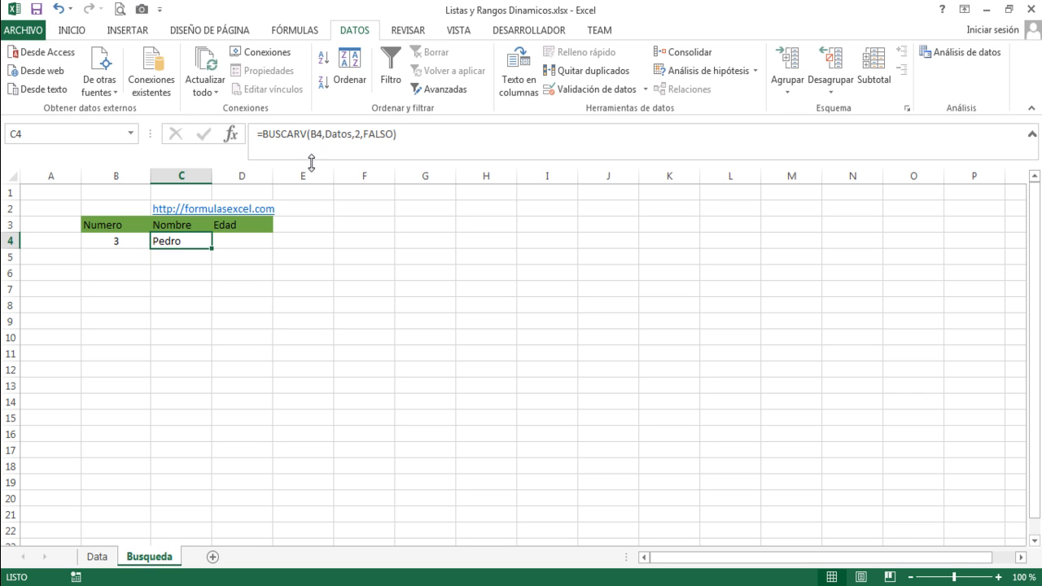
left_click_drag(312, 133, 323, 135)
key("F4")
key("Return")
key("Up")
key("ctrl+c")
key("Right")
key("ctrl+v")
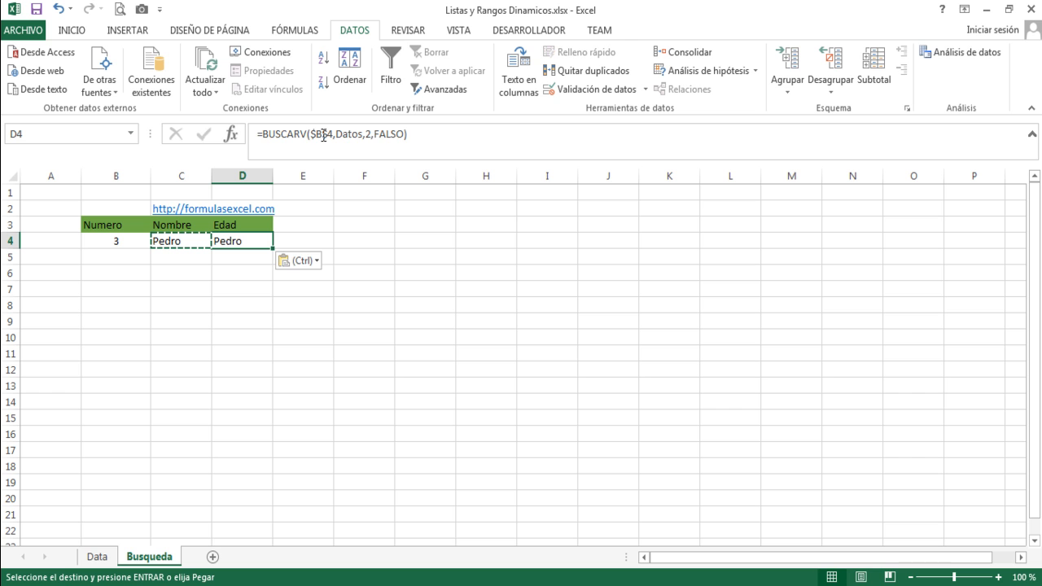
Set the column index of the BUSCARV formula in cell D4 to 3 so it looks up the age.
double_click(368, 134)
type("3")
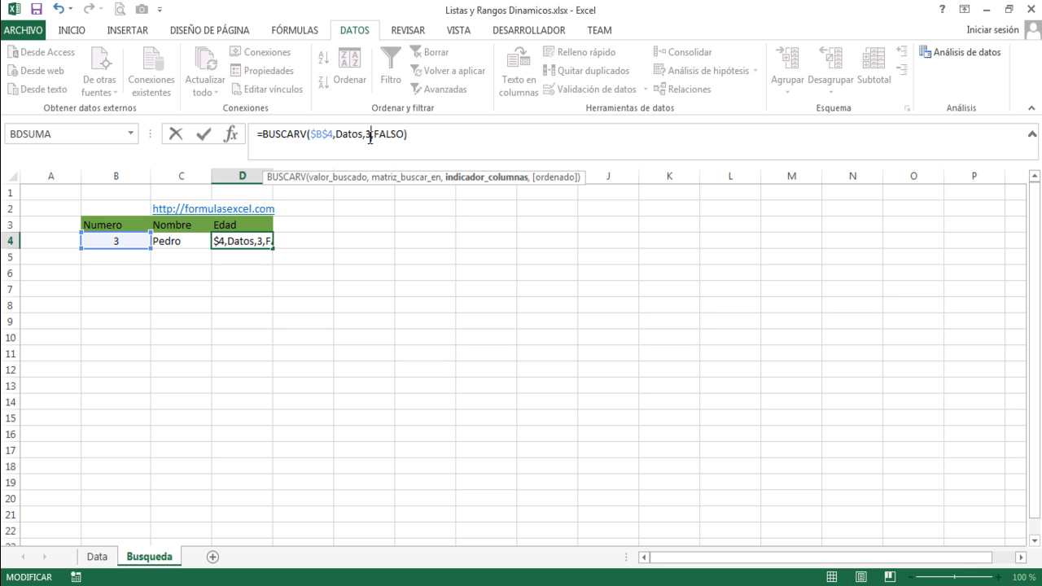
key("Return")
key("Up")
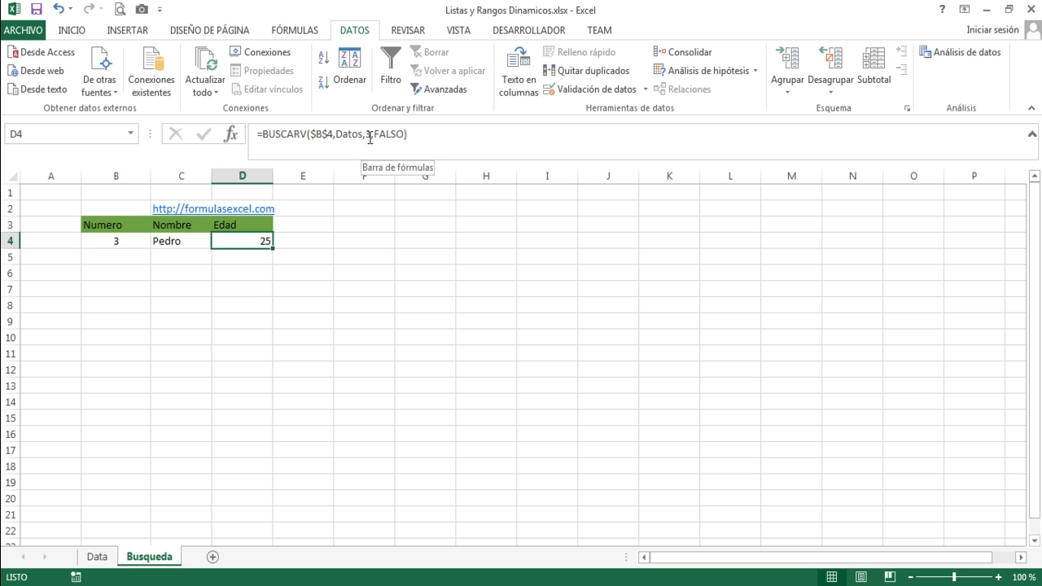
Test the name and age lookups by choosing number 6 and next number 10 from the B4 dropdown list.
left_click(117, 241)
left_click(157, 241)
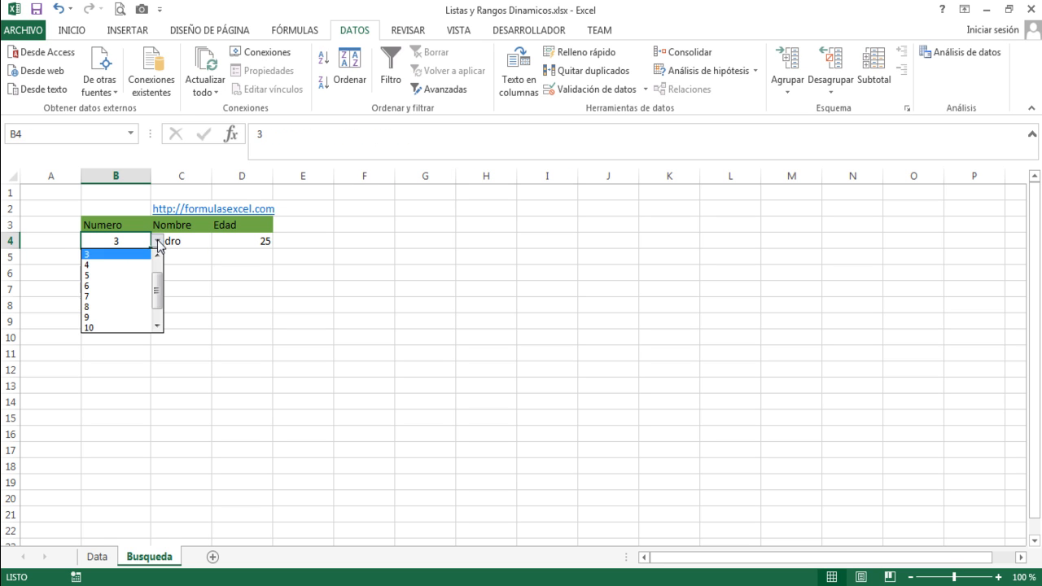
left_click(111, 295)
left_click(114, 292)
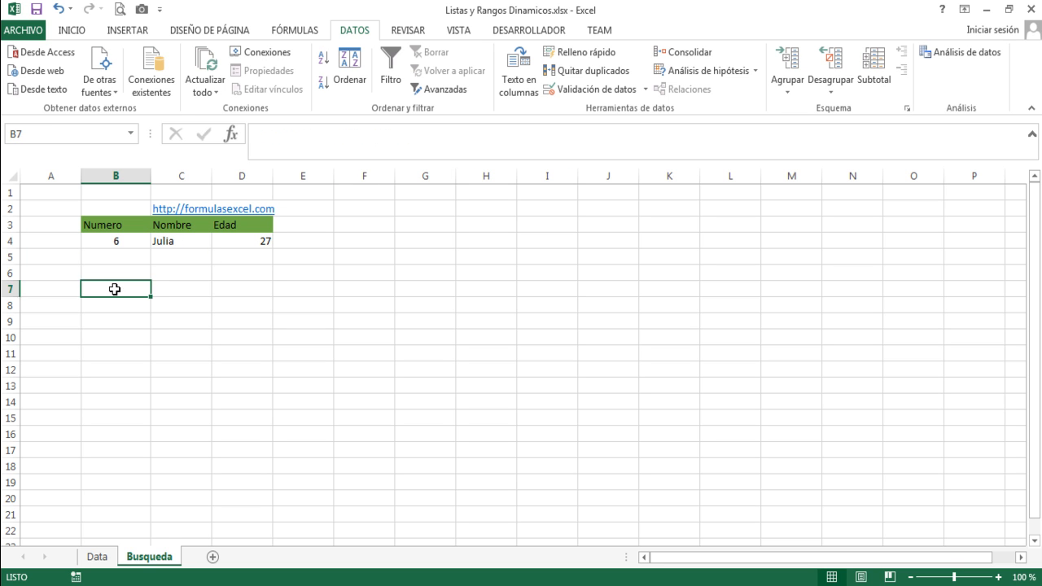
left_click(133, 239)
left_click(157, 243)
left_click(120, 297)
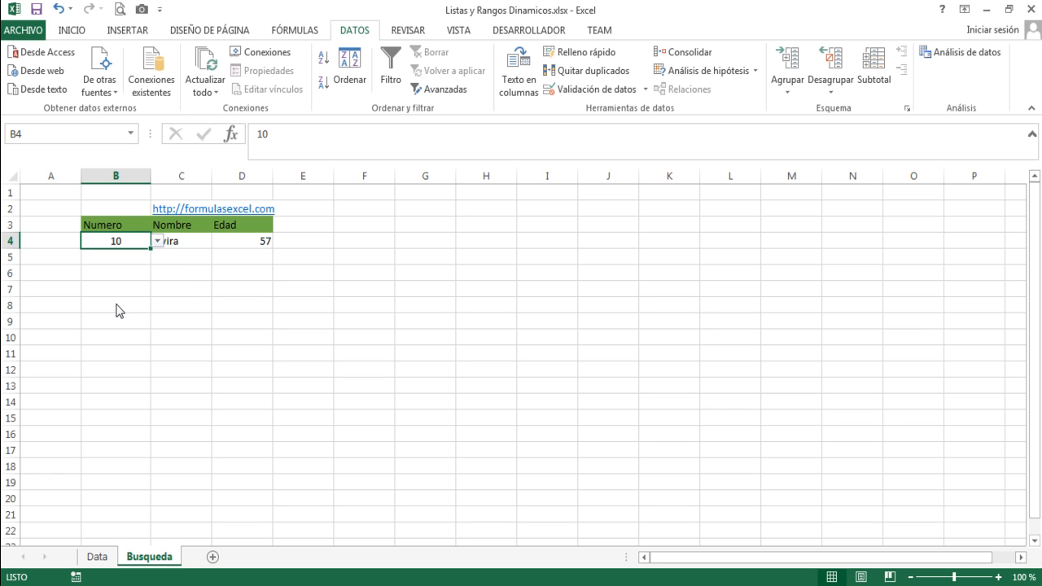
left_click(183, 288)
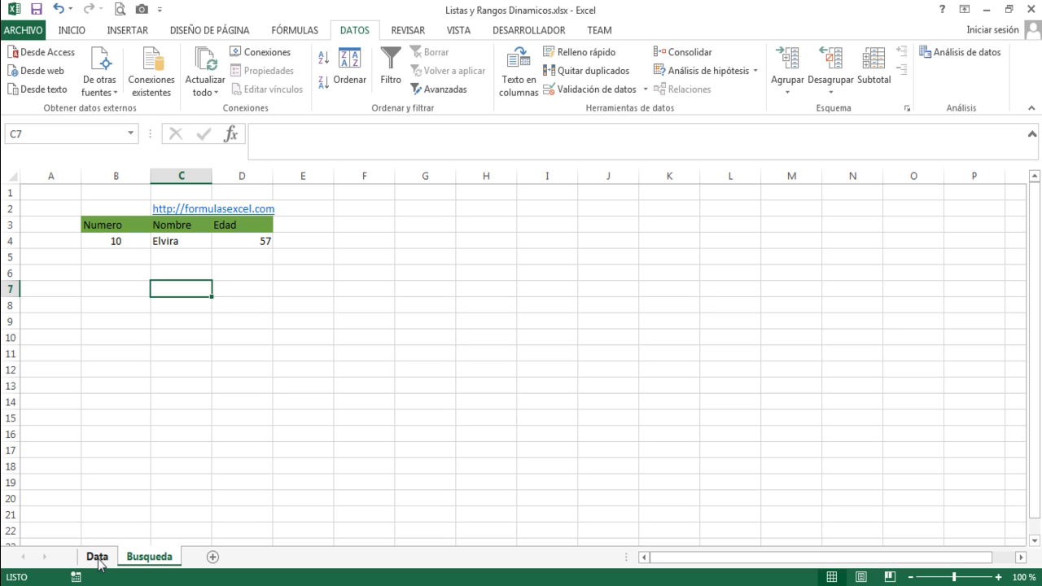
Review the selected number in B4 and the BUSCARV formulas in C4 and D4.
left_click(120, 240)
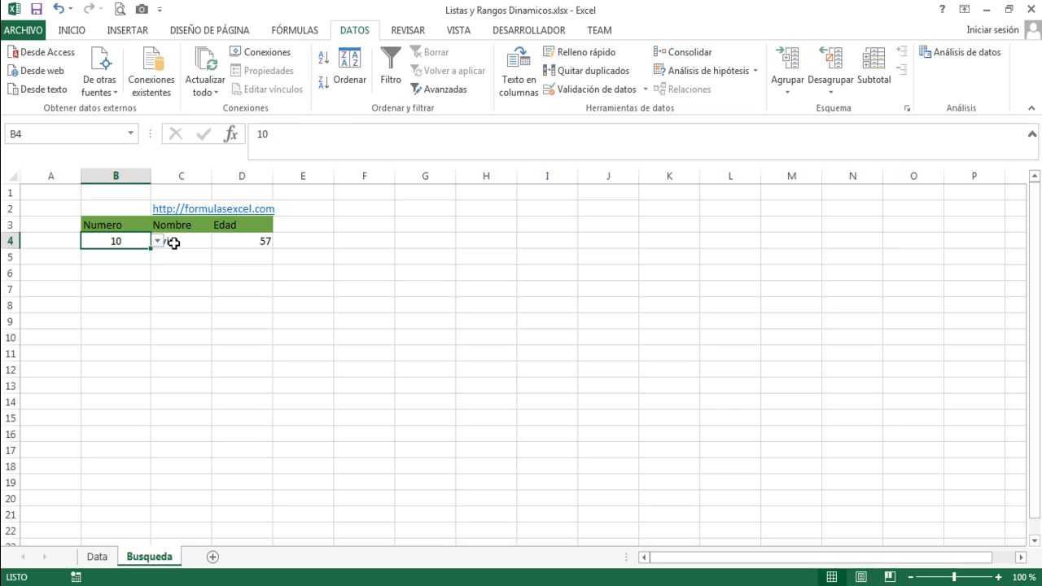
left_click(174, 242)
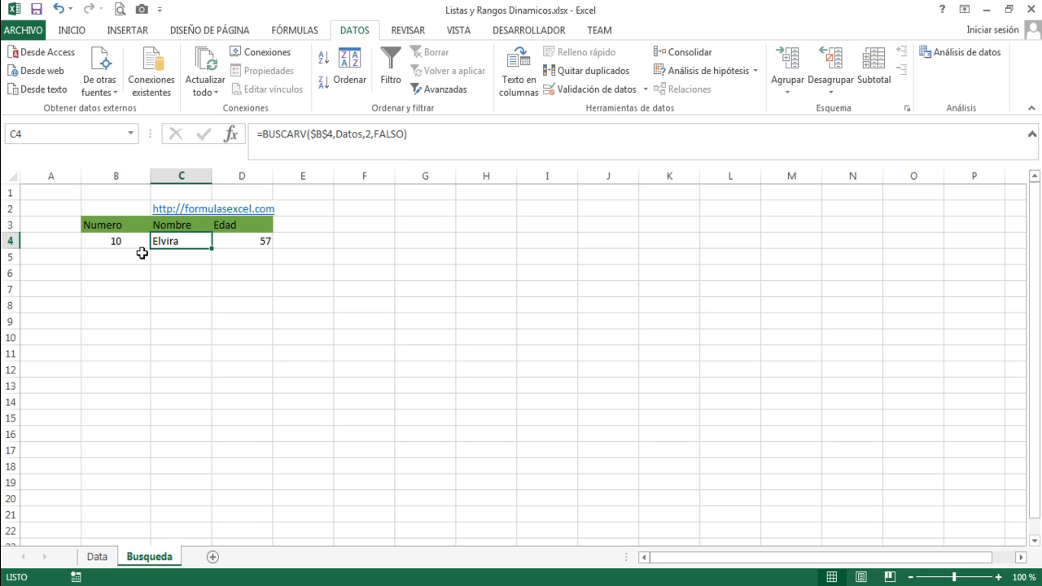
left_click(120, 242)
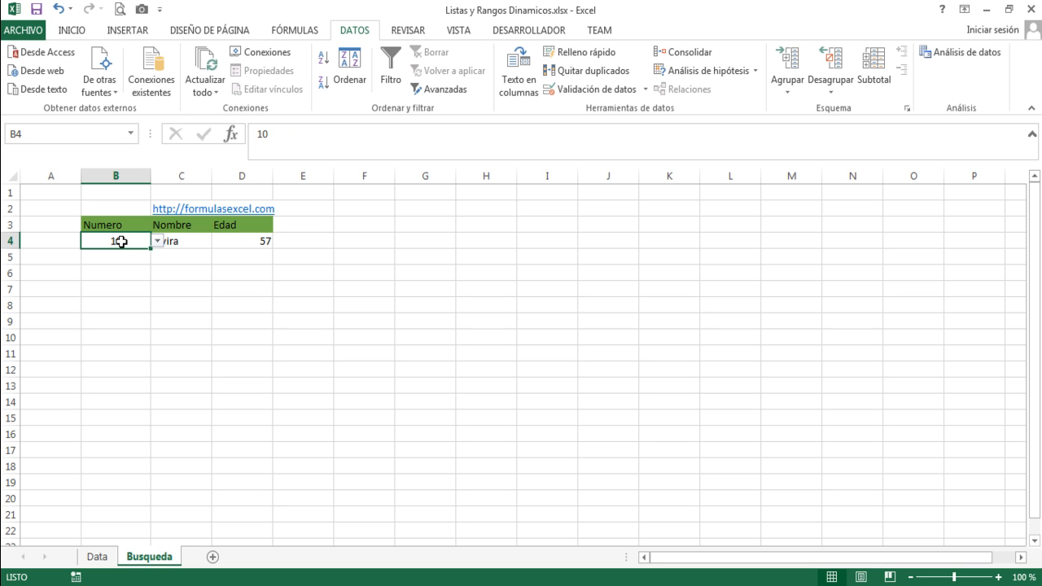
left_click(185, 242)
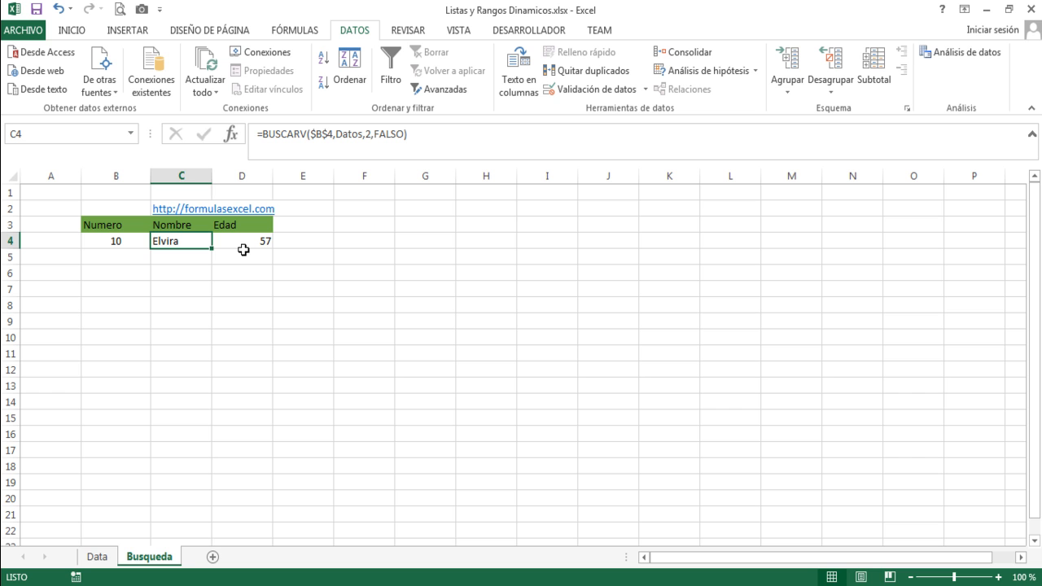
left_click(243, 247)
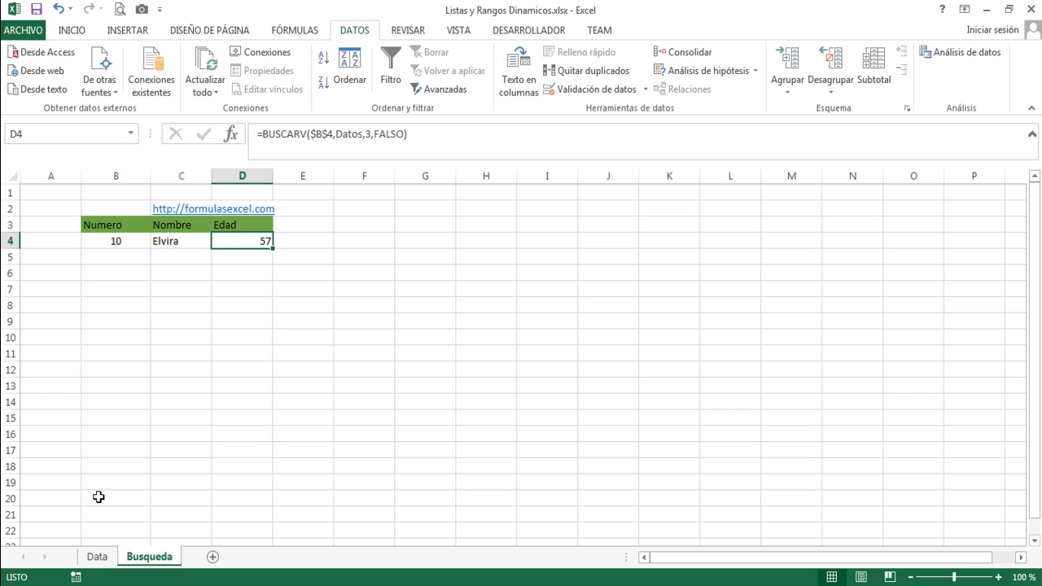
Review the definitions of the names Datos and Lista from the Data sheet and close the name manager.
left_click(96, 557)
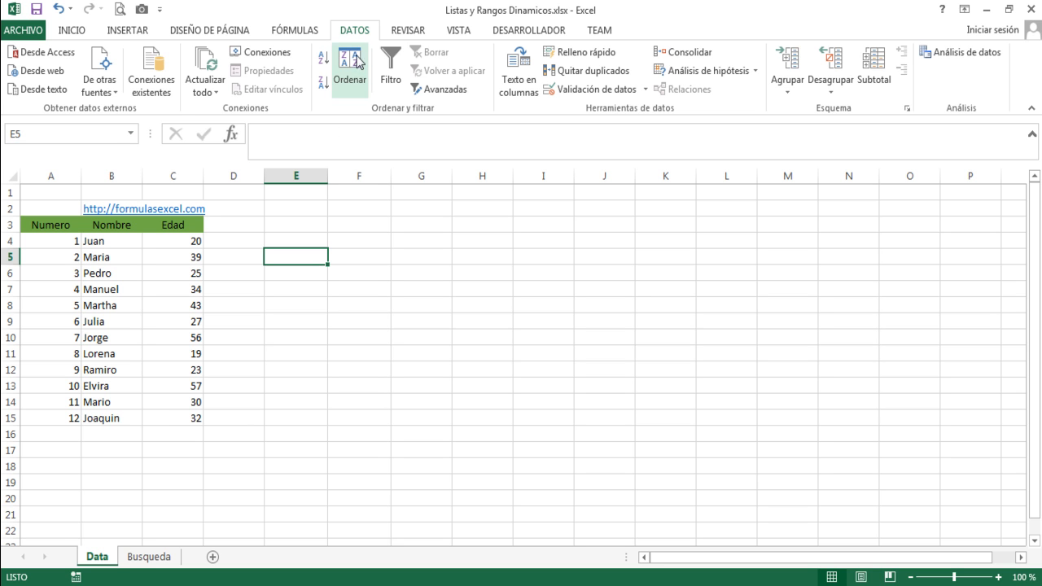
left_click(299, 34)
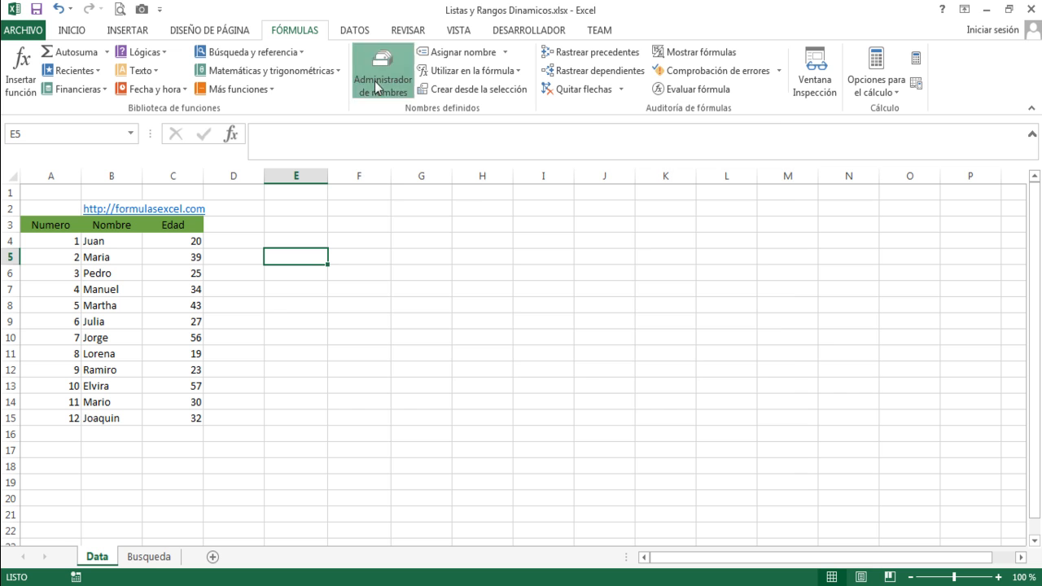
left_click(380, 82)
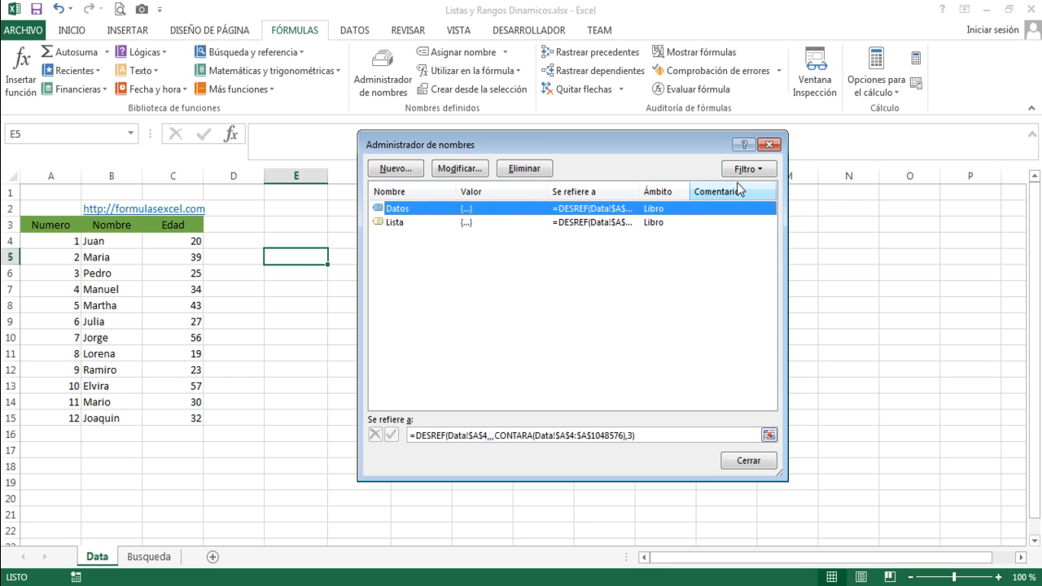
left_click(766, 146)
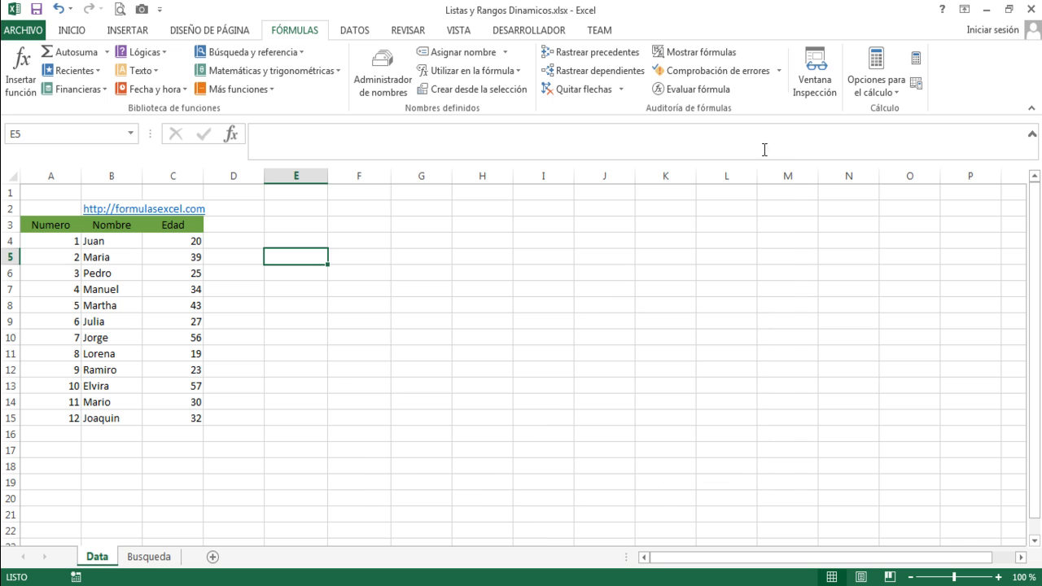
left_click(283, 296)
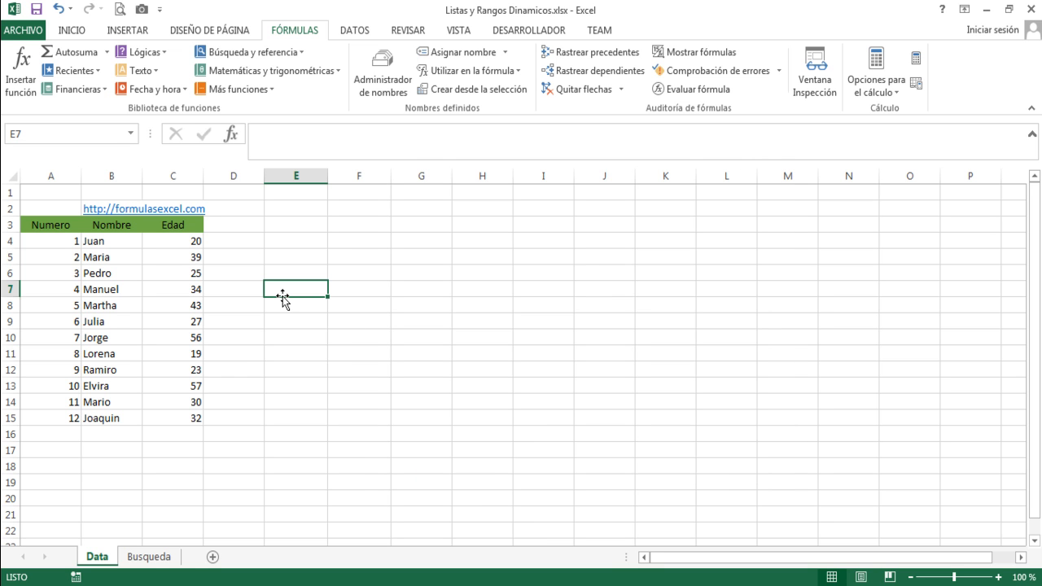
left_click(236, 243)
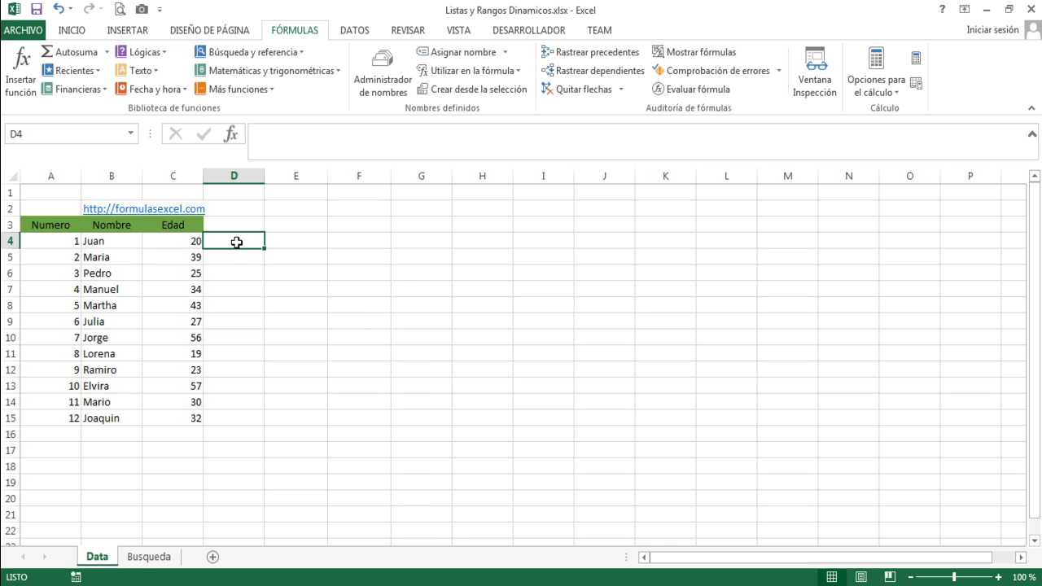